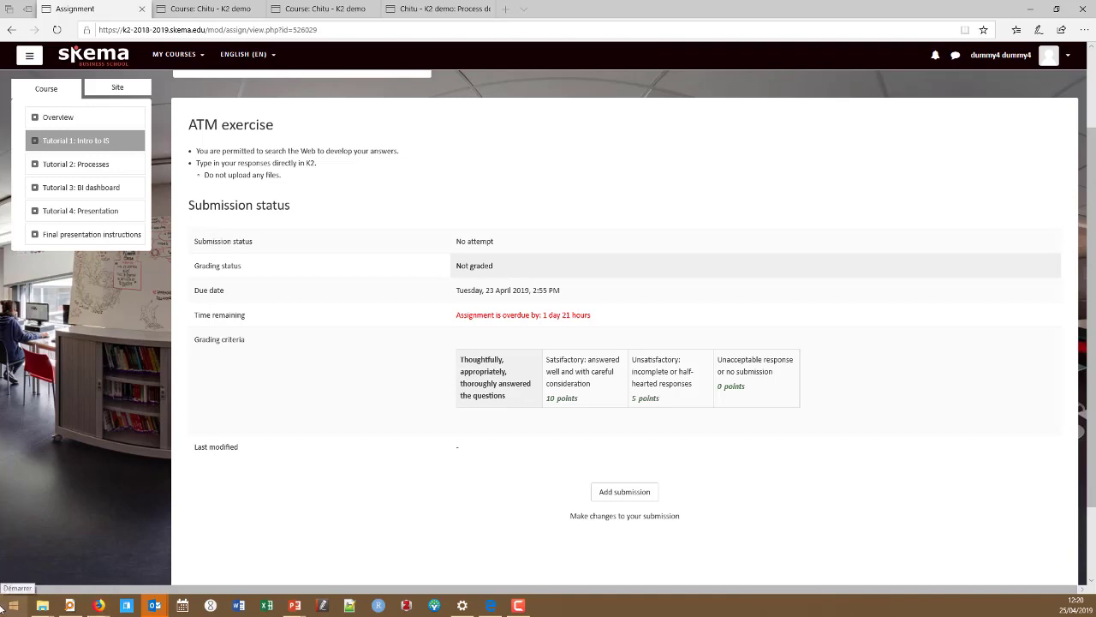
- Switch to the teacher's Firefox session, disable the due date in the ATM exercise assignment's settings, and save and display the assignment
key("alt+Tab")
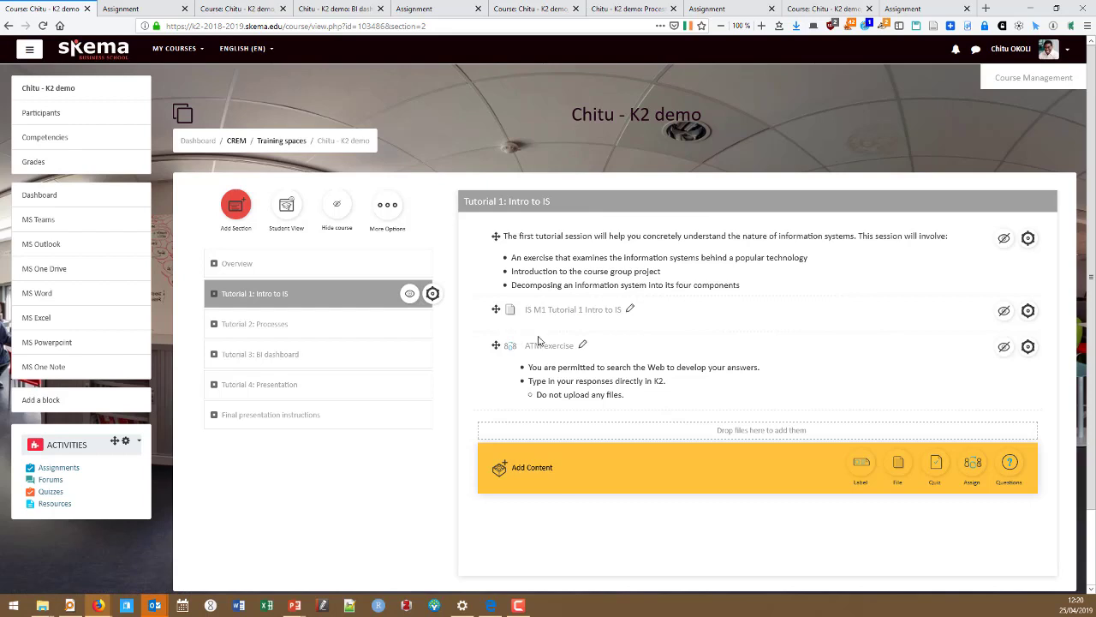
left_click(133, 10)
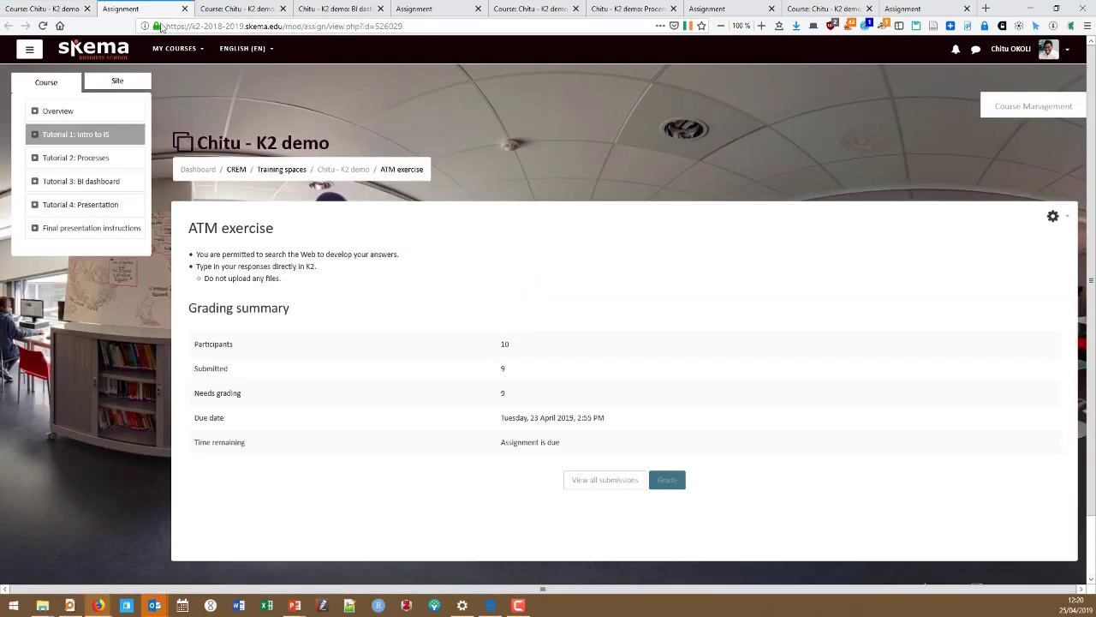
left_click(1054, 217)
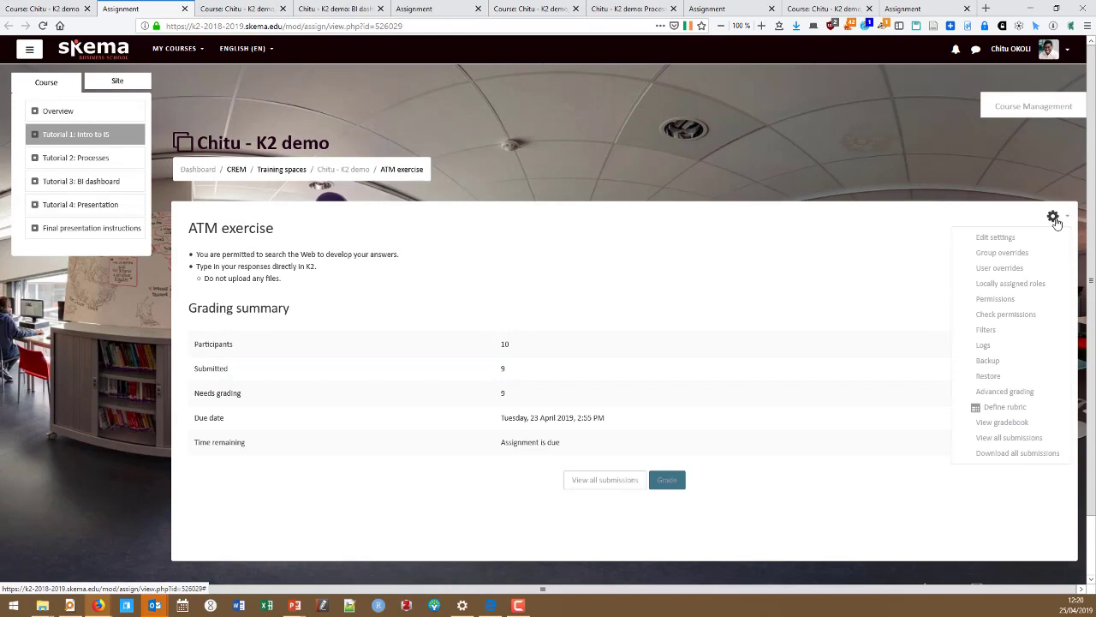
left_click(997, 243)
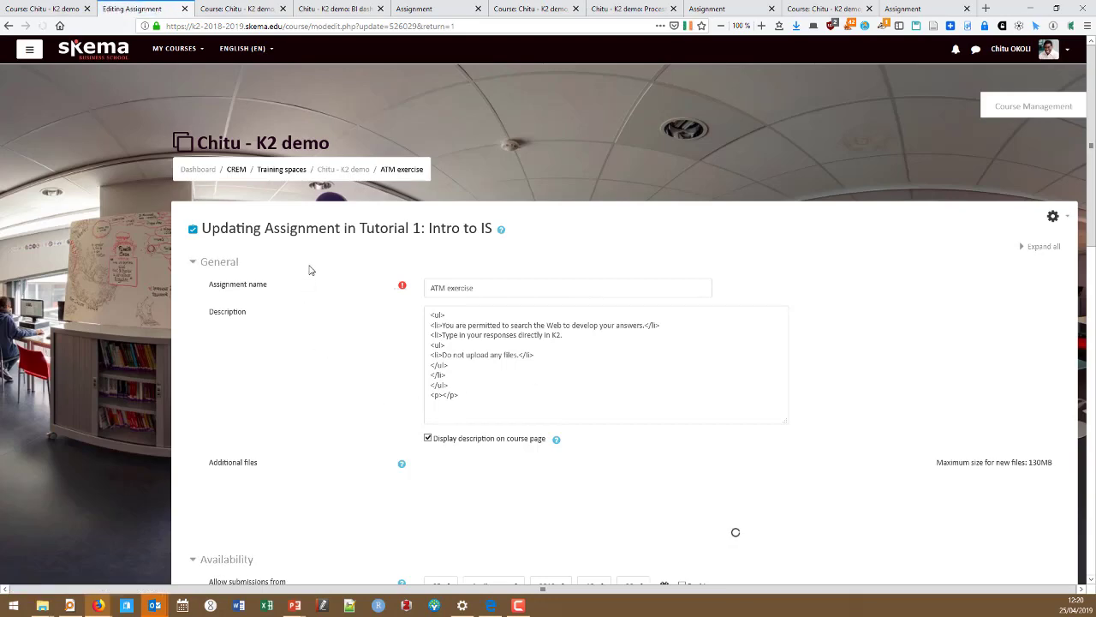
scroll(311, 268, "down", 5)
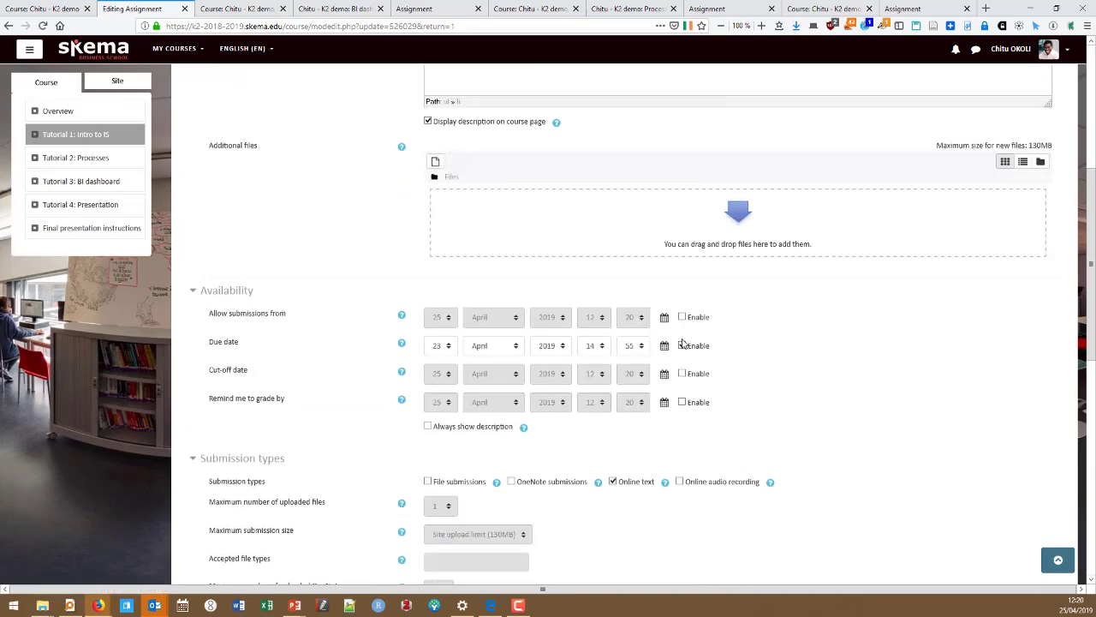
left_click(682, 346)
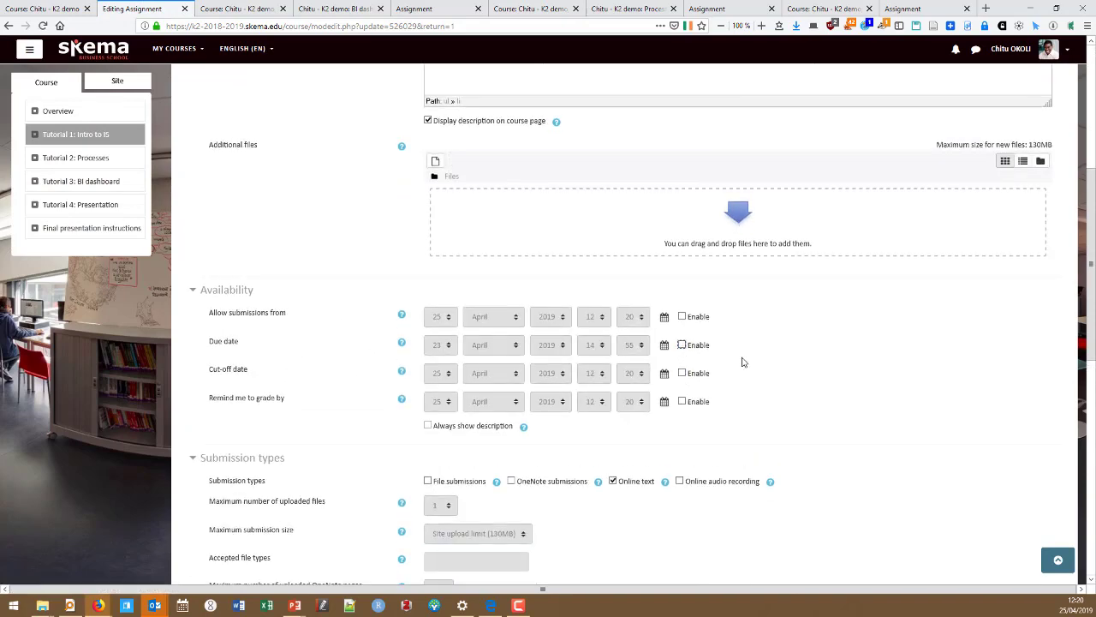
scroll(742, 362, "down", 10)
left_click(551, 449)
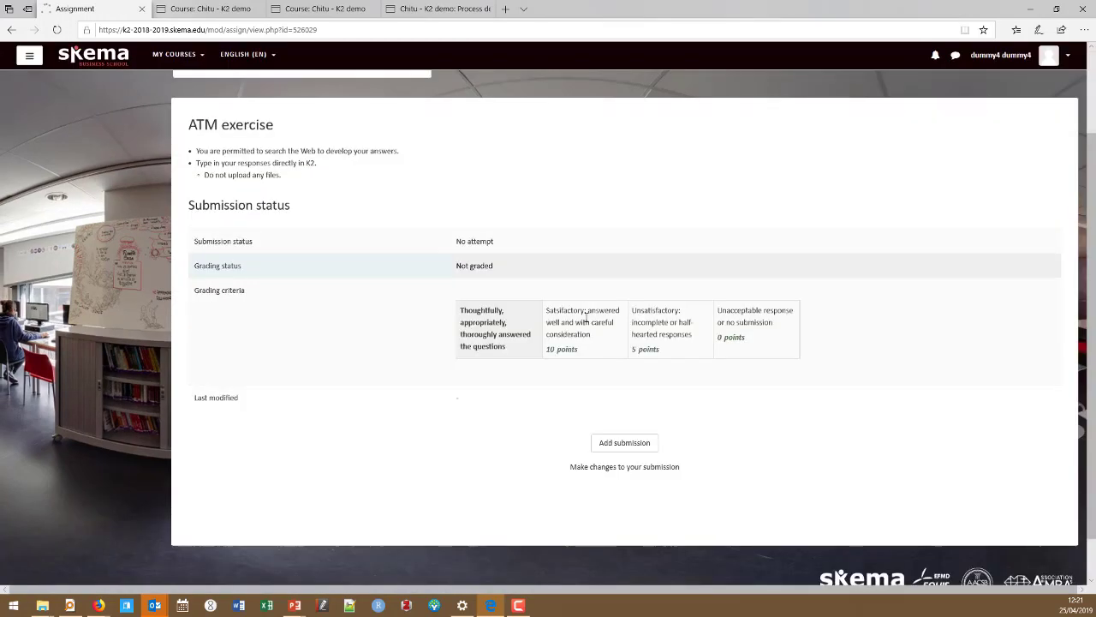
- Open a new student submission for the ATM exercise in Edge and start a 20-minute Hourglass countdown, checking the ATM activity slide
left_click(633, 444)
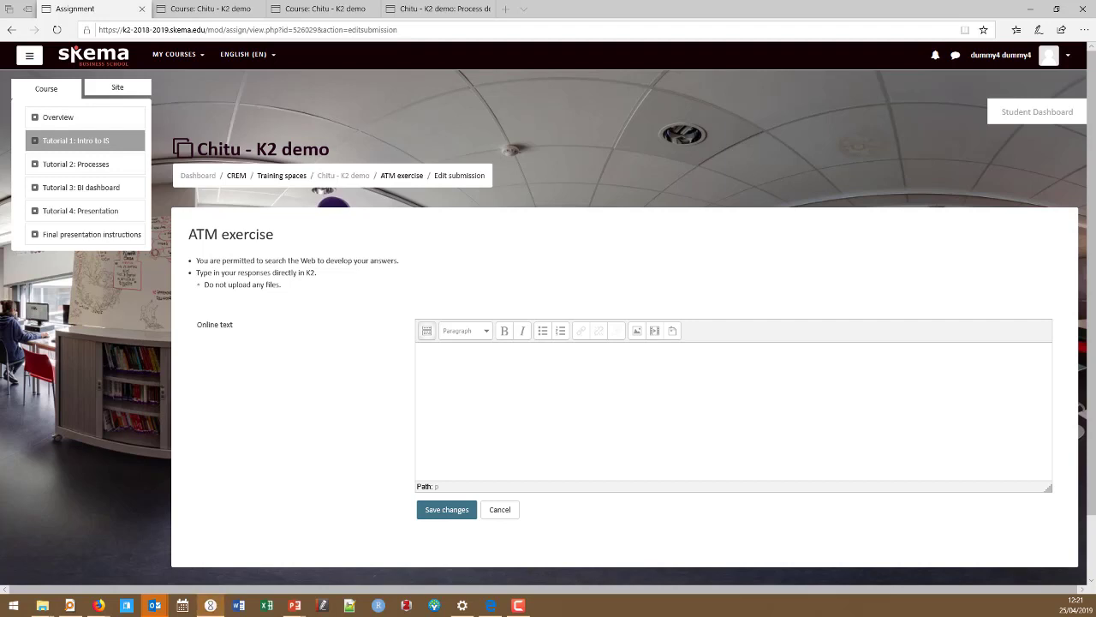
left_click_drag(34, 13, 724, 94)
type("20 mi")
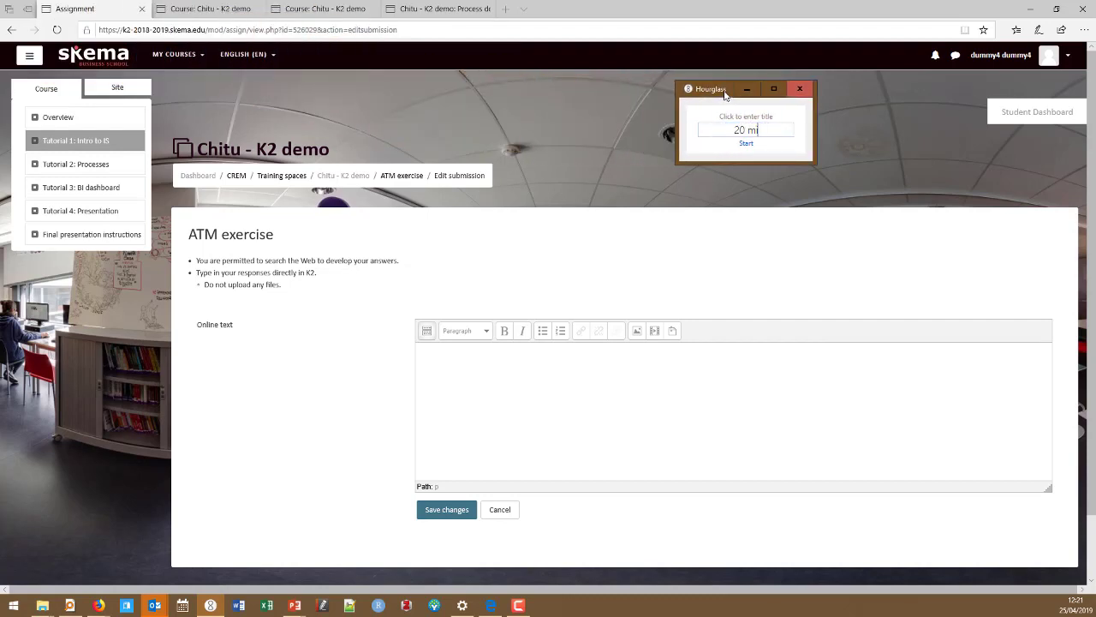
key("Return")
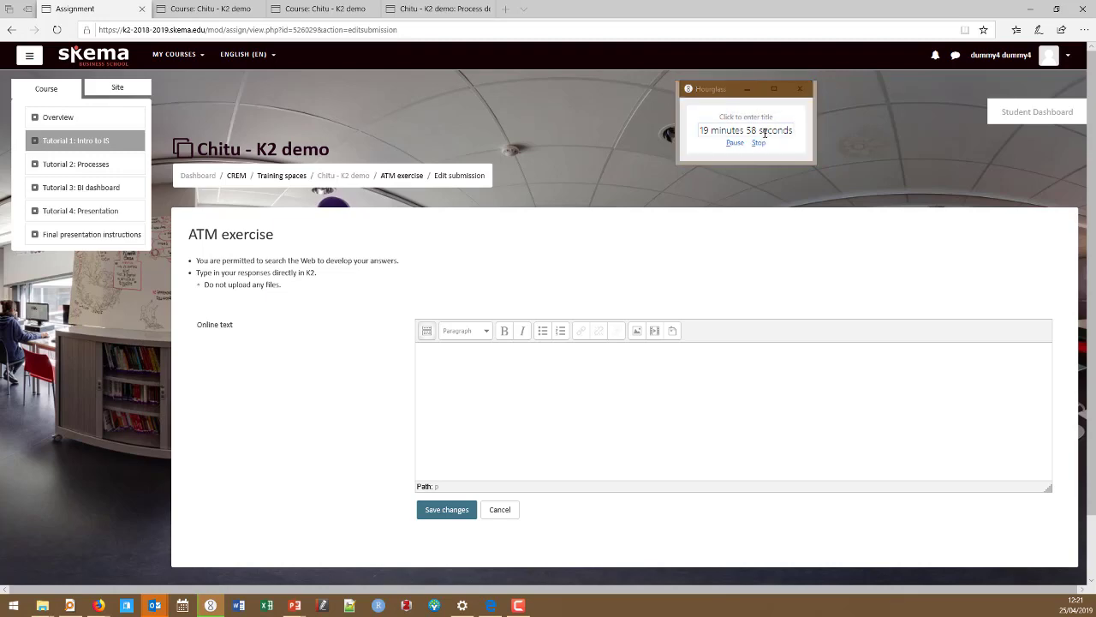
key("alt+Tab")
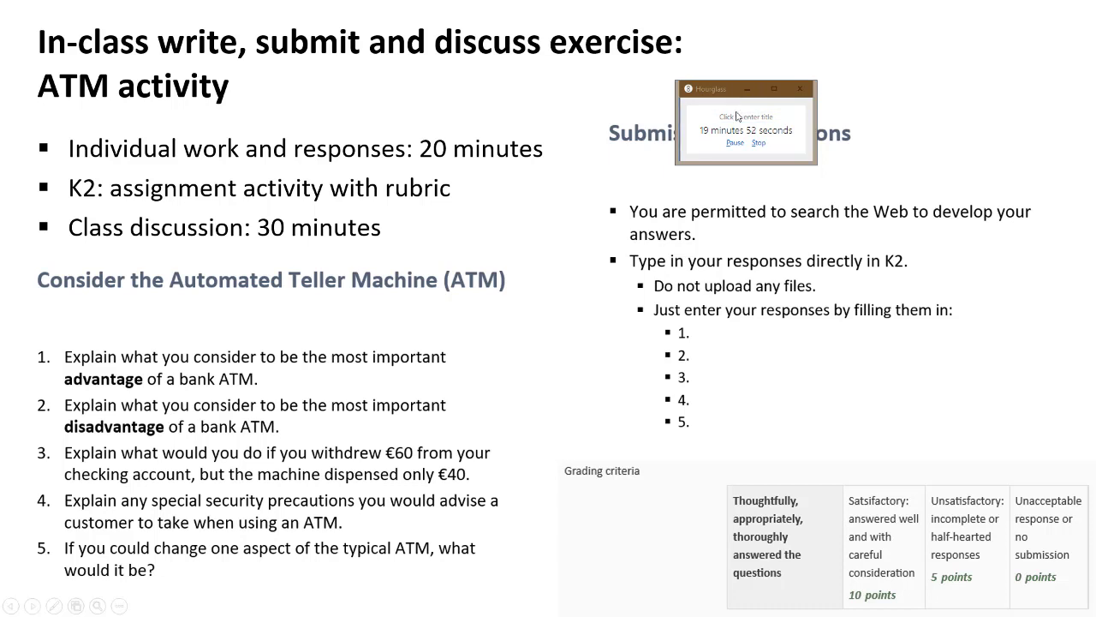
key("alt+Tab")
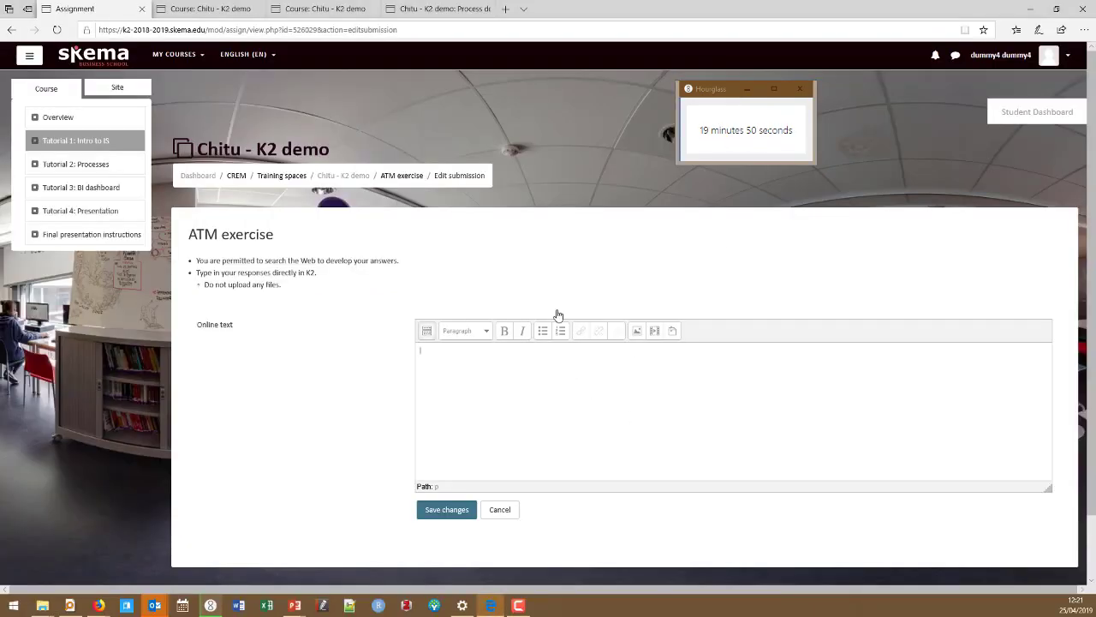
- Paste the prepared ATM answers into the submission's online text and save the changes
left_click(565, 454)
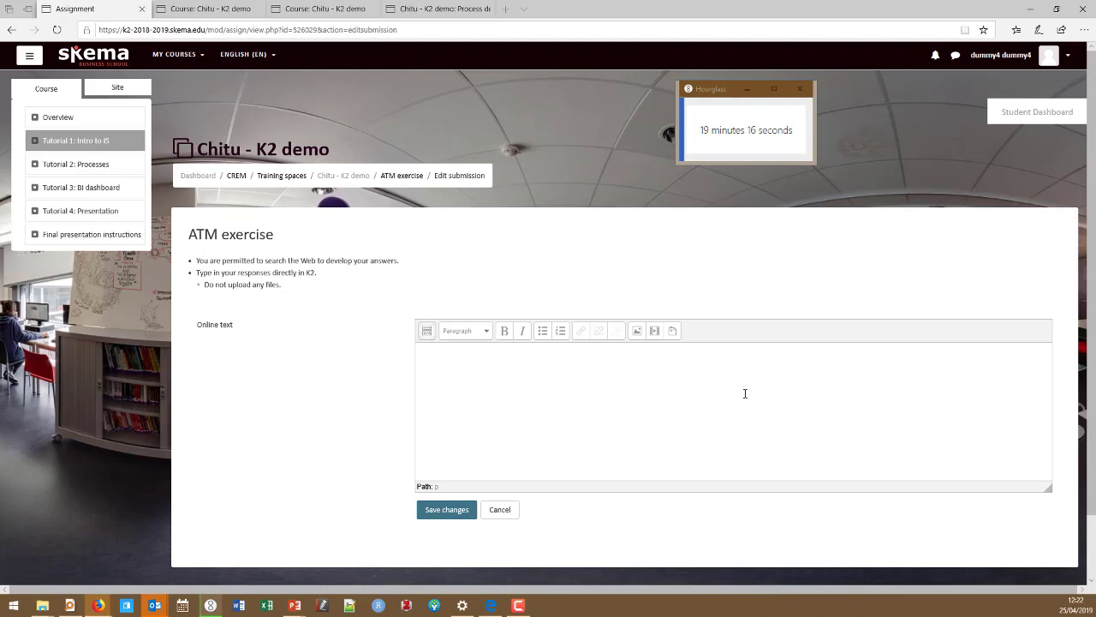
left_click(666, 392)
key("ctrl+v")
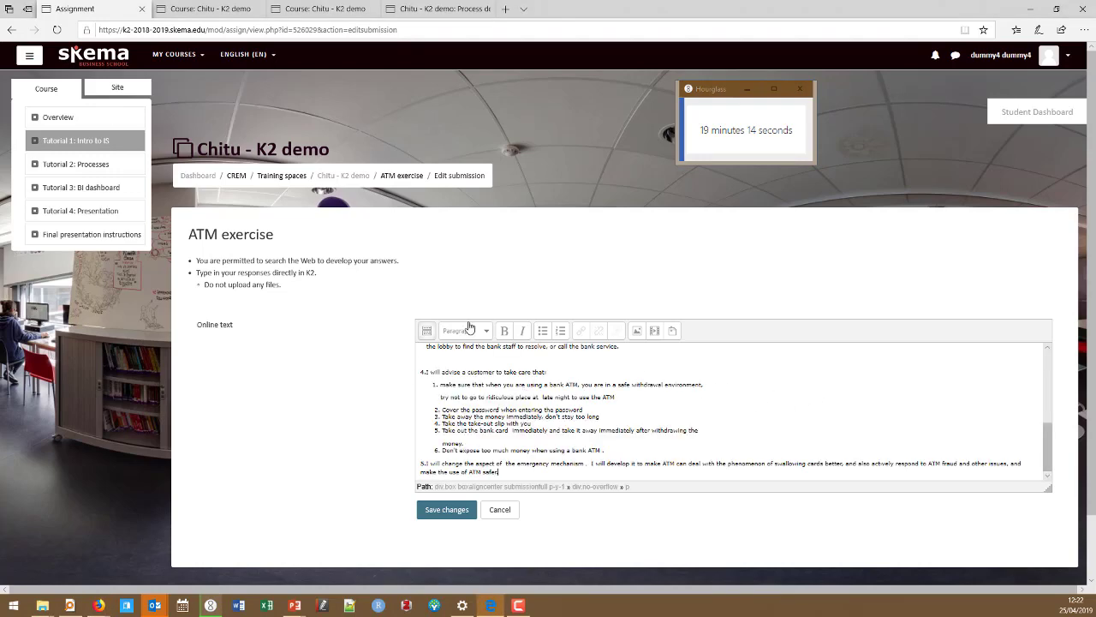
scroll(599, 411, "up", 3)
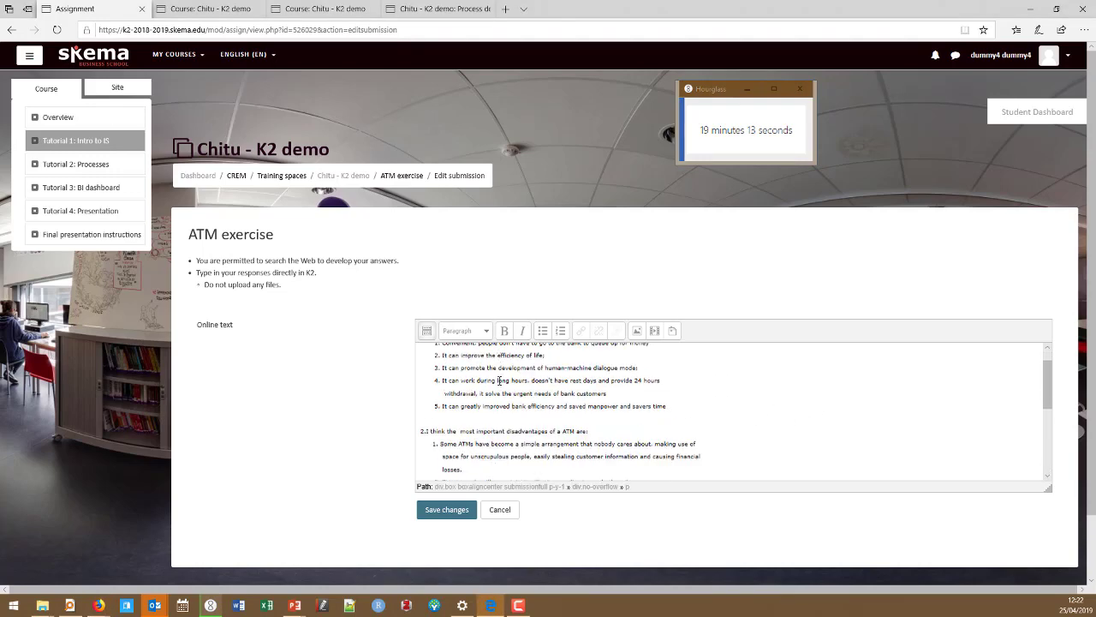
left_click(448, 511)
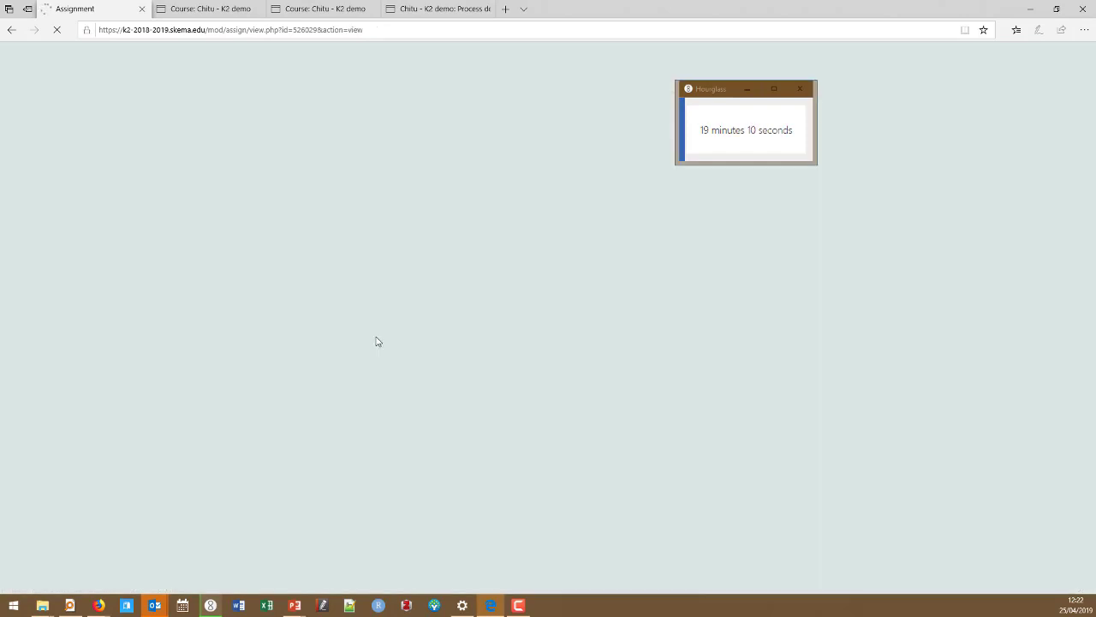
scroll(555, 315, "down", 4)
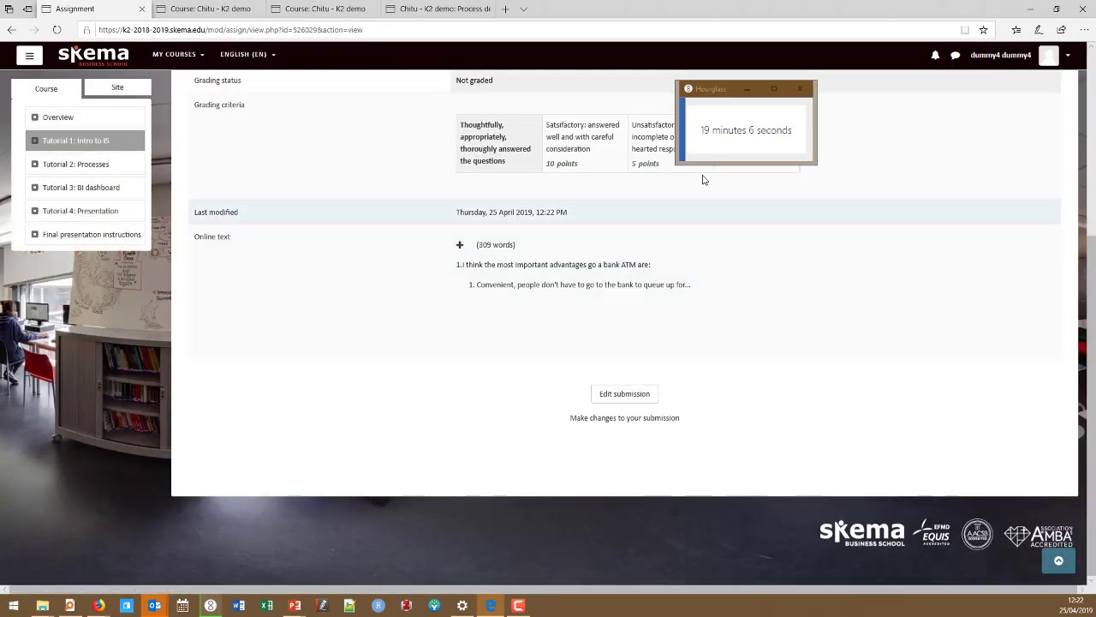
mouse_move(759, 143)
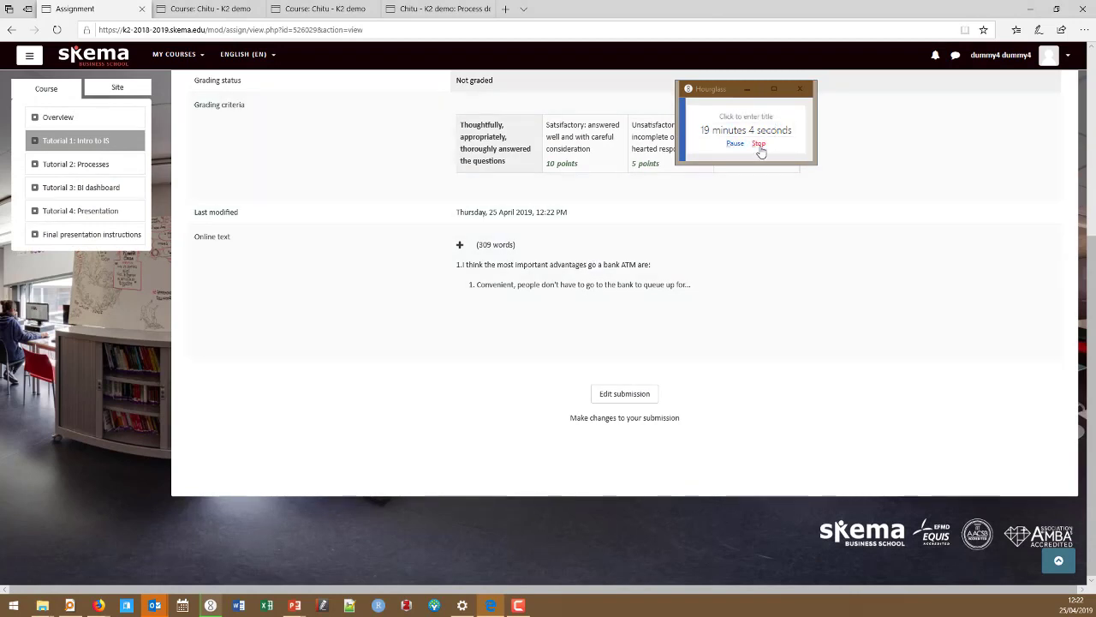
left_click(759, 144)
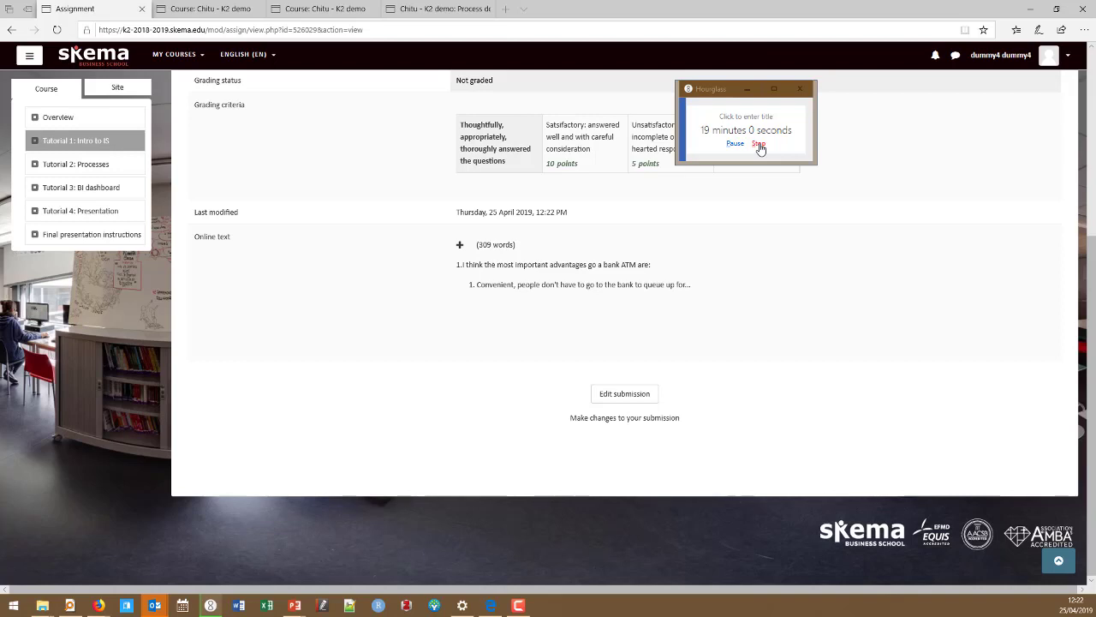
- In the teacher's Firefox session, enable the ATM exercise's due date at 25 April 2019, 12:15, and save and display the assignment
key("alt+Tab")
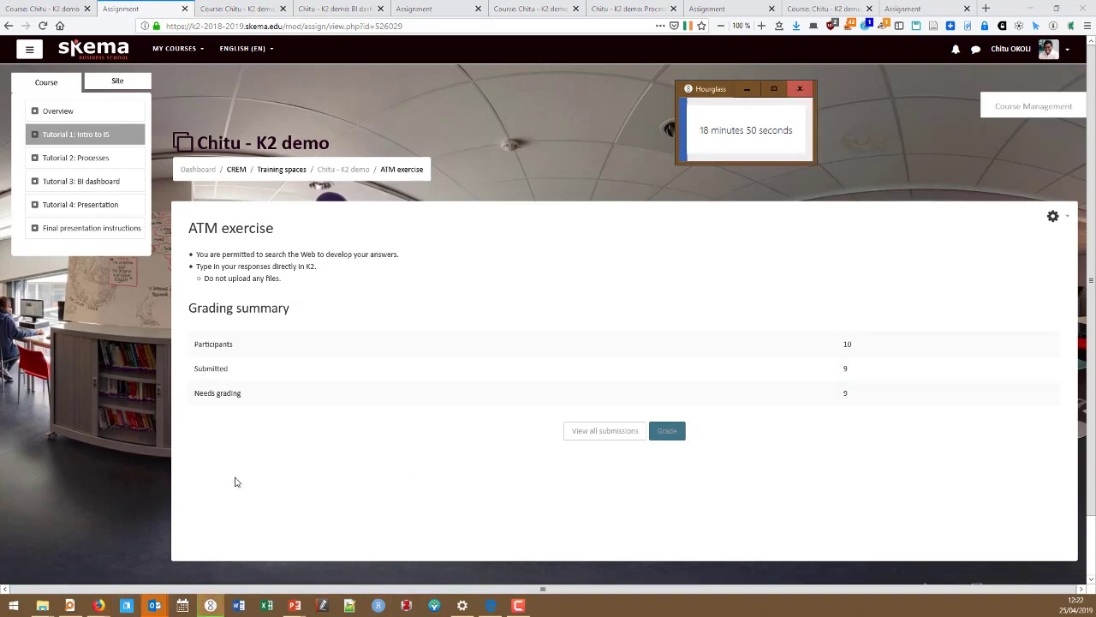
left_click(1052, 218)
left_click(1004, 238)
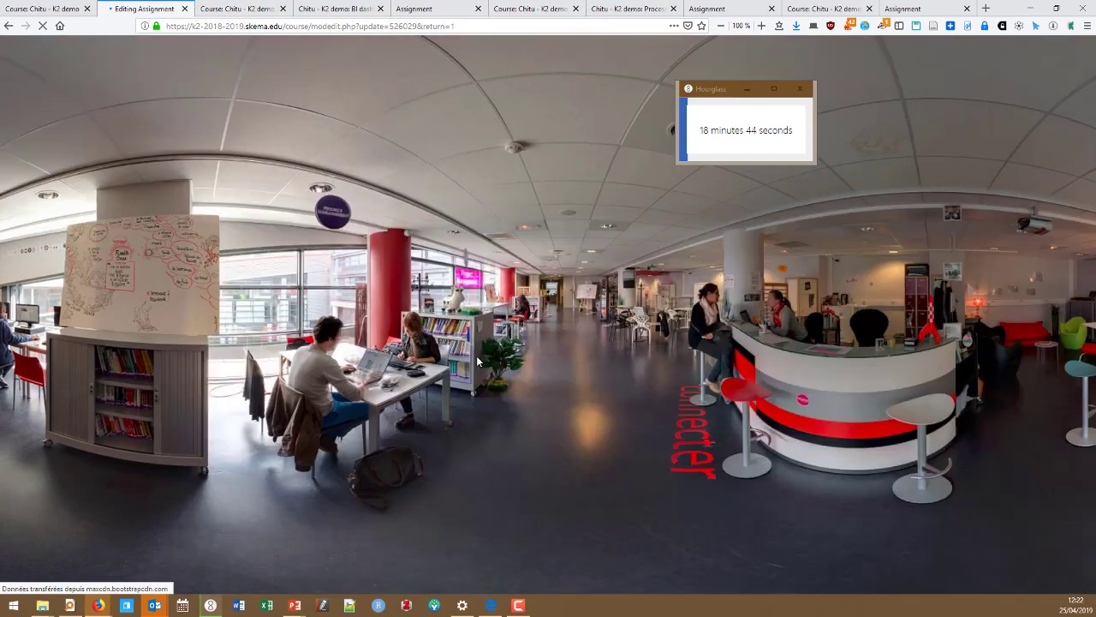
scroll(379, 381, "down", 2)
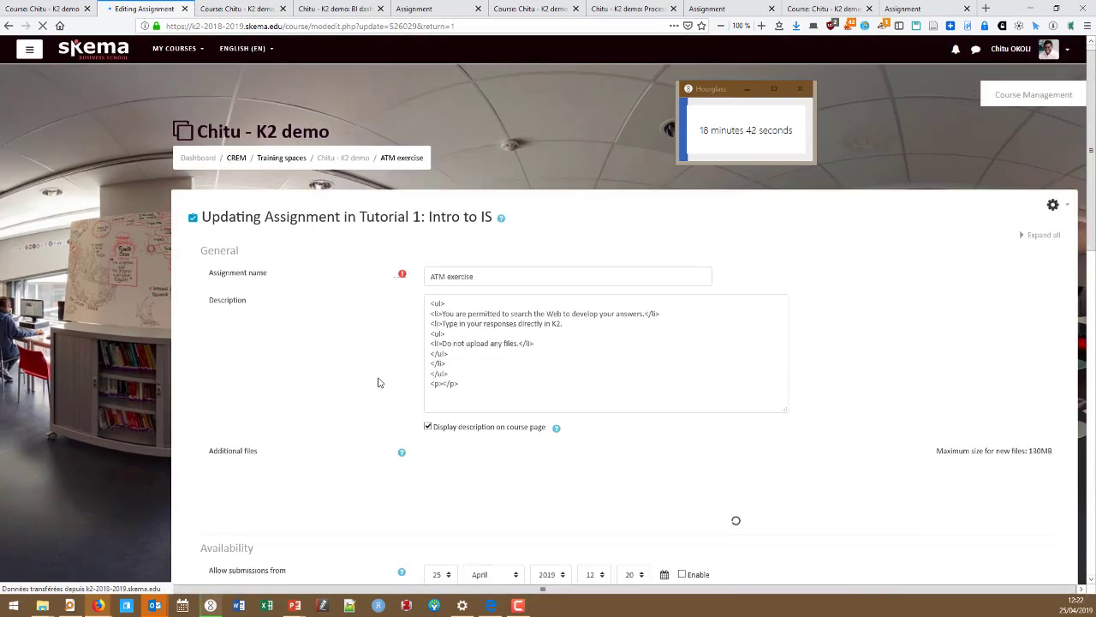
scroll(378, 382, "down", 3)
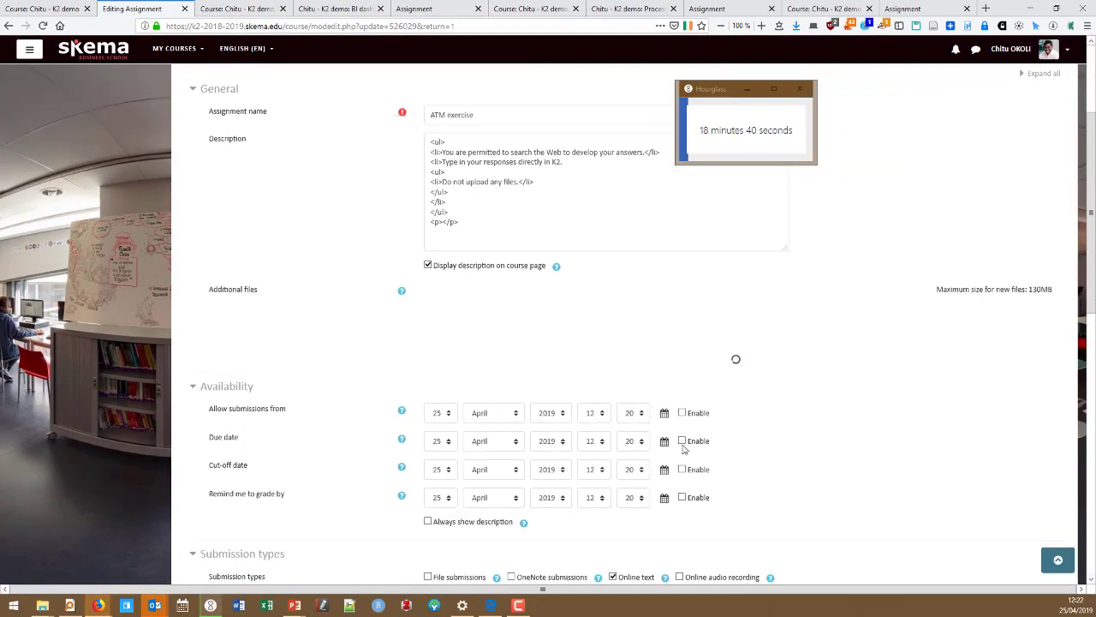
left_click(682, 441)
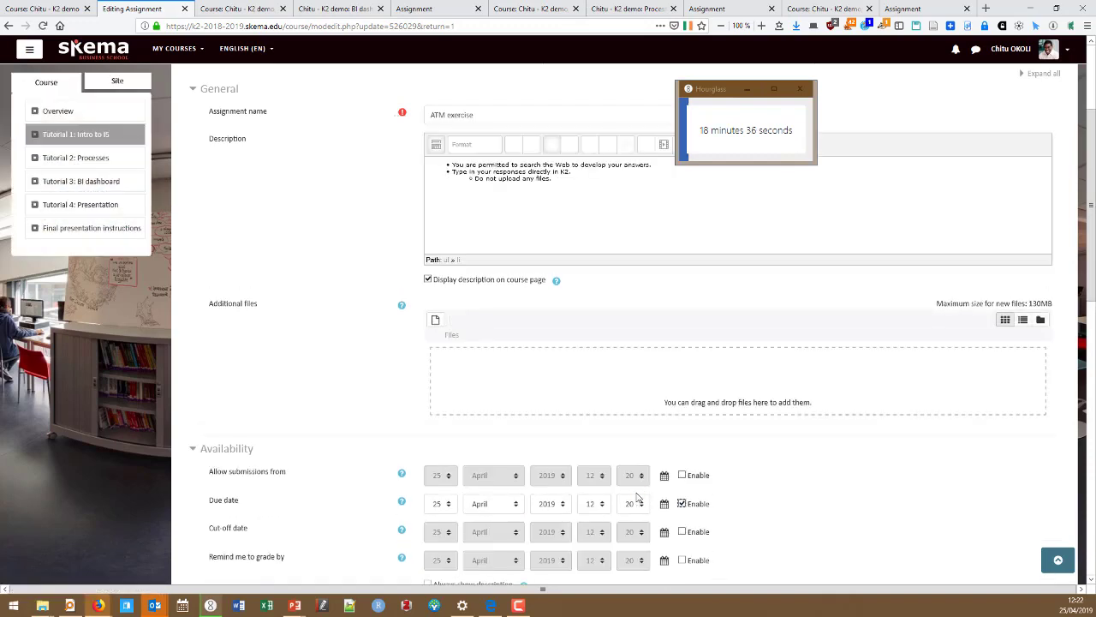
left_click(635, 507)
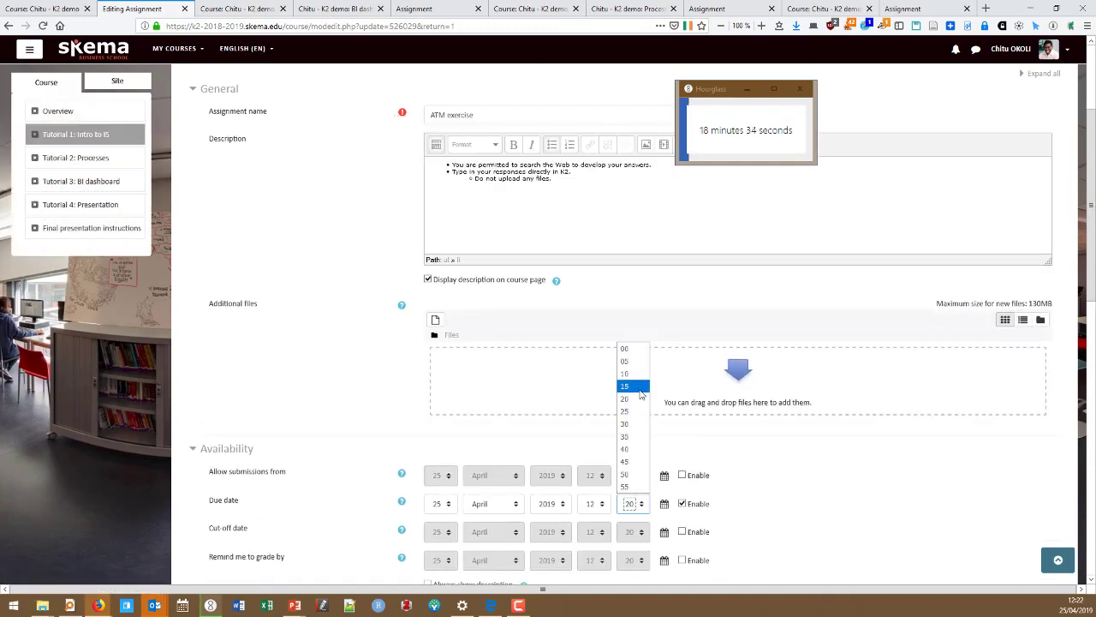
left_click(634, 388)
scroll(343, 386, "down", 15)
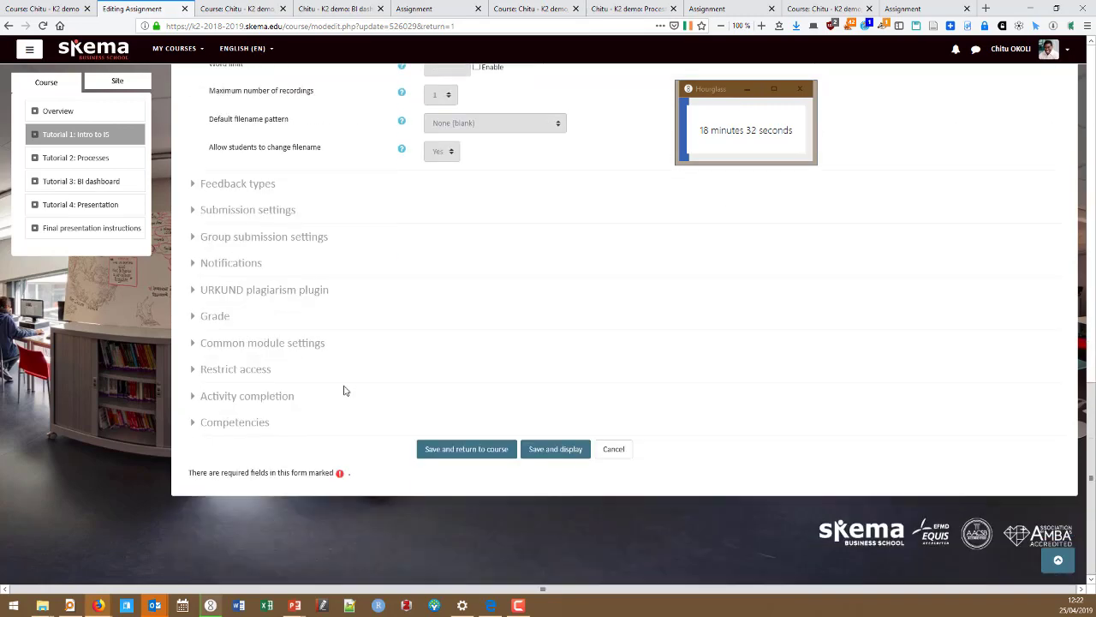
left_click(558, 449)
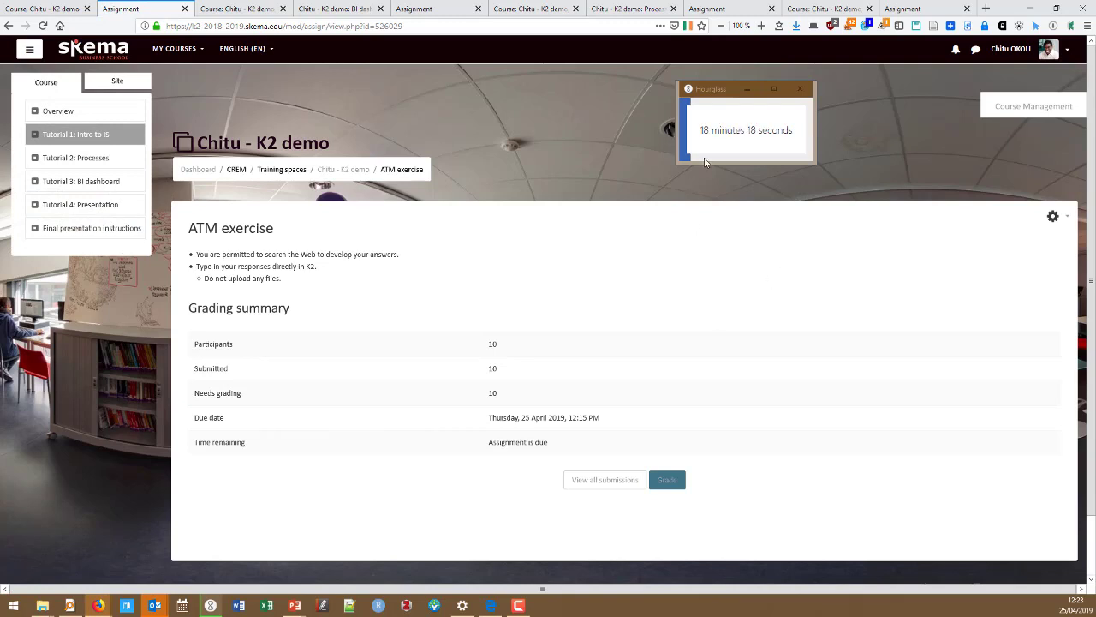
- Pause the Hourglass countdown and return to the ATM activity slide
left_click(734, 144)
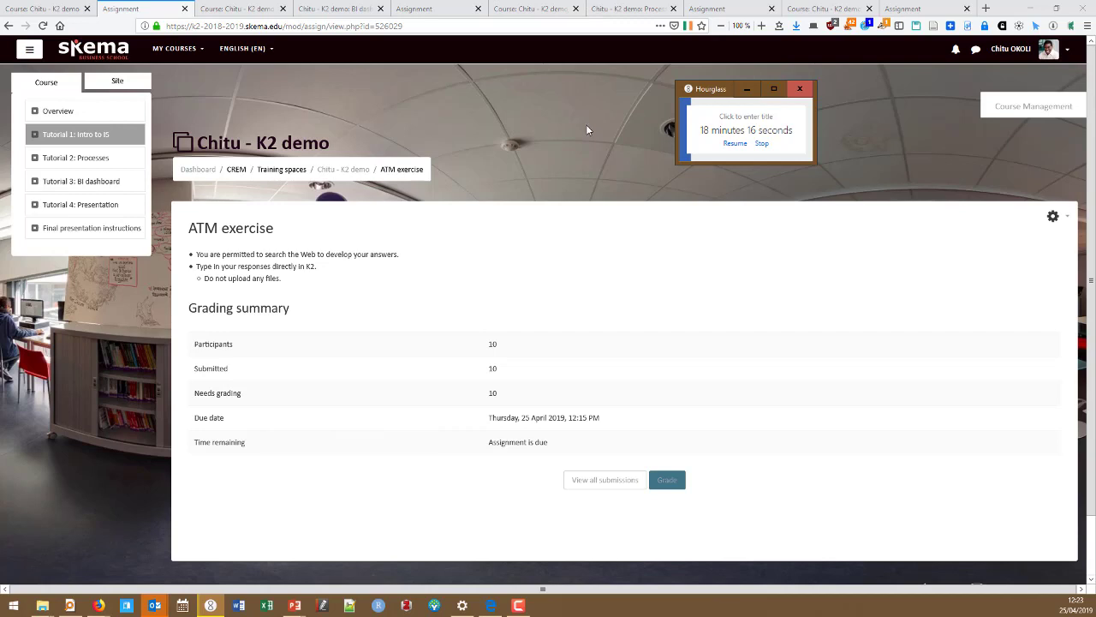
left_click(387, 489)
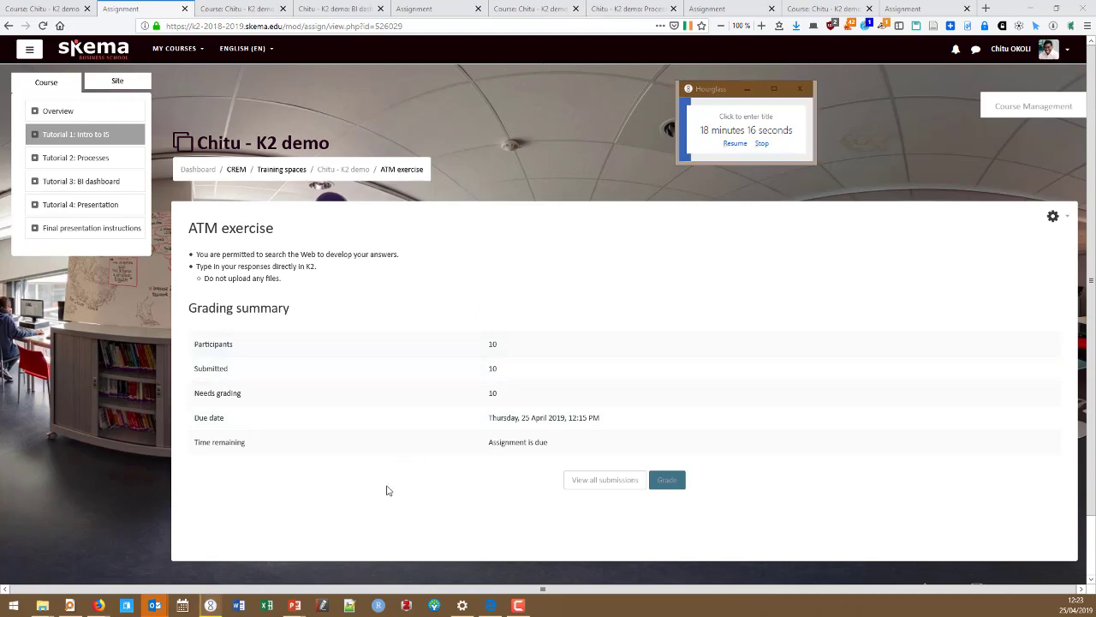
key("alt+Tab")
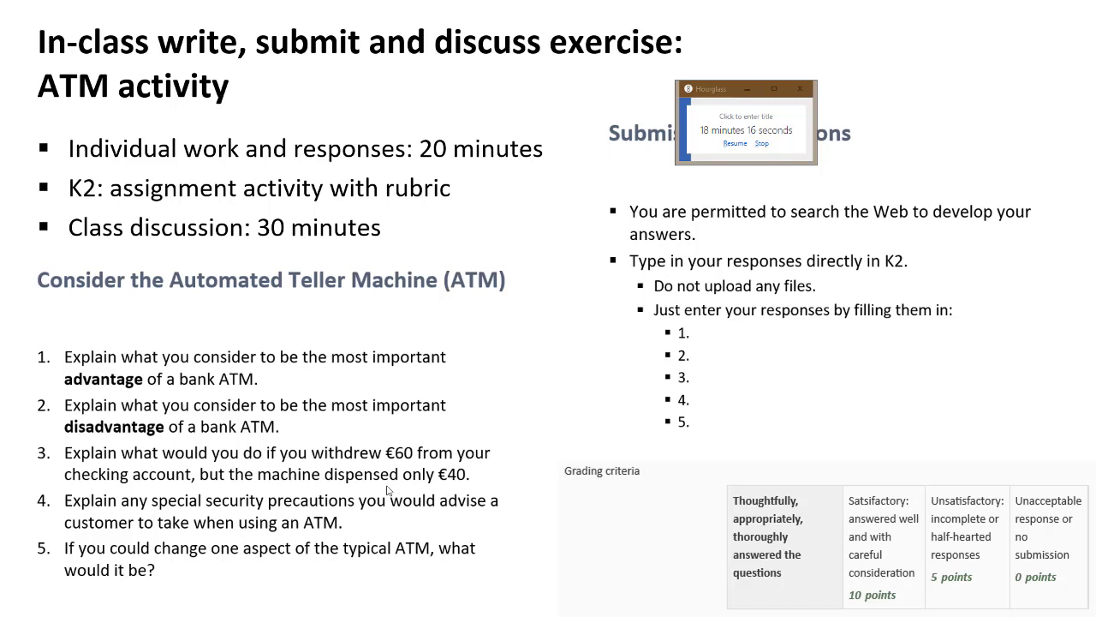
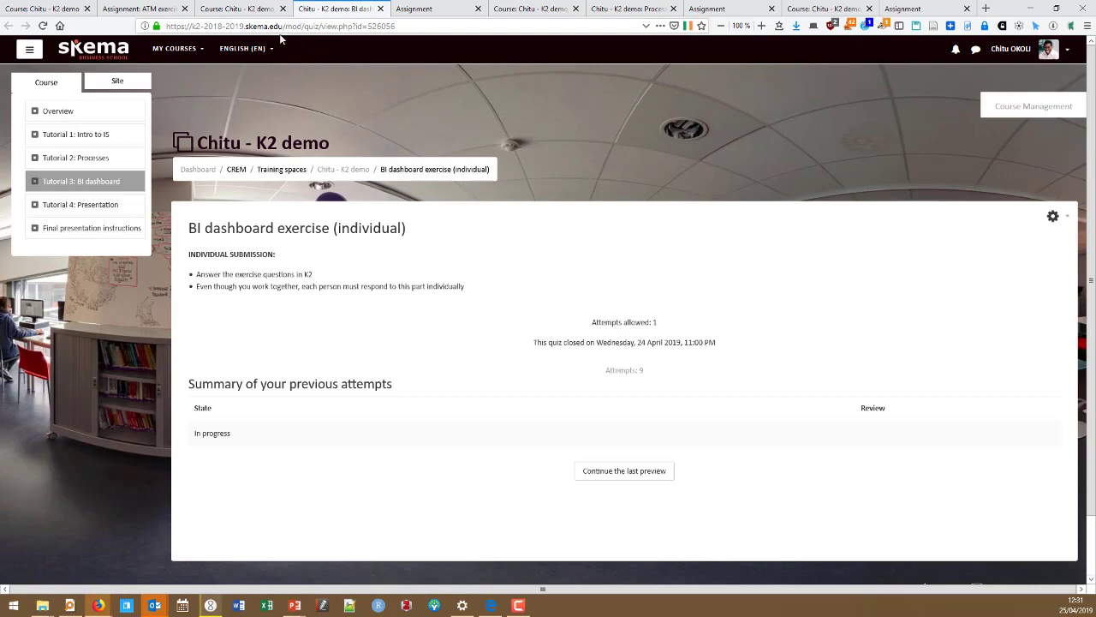
- Review the business intelligence dashboard slide and open a preview of the BI dashboard exercise (individual) quiz in Firefox
key("alt+Tab")
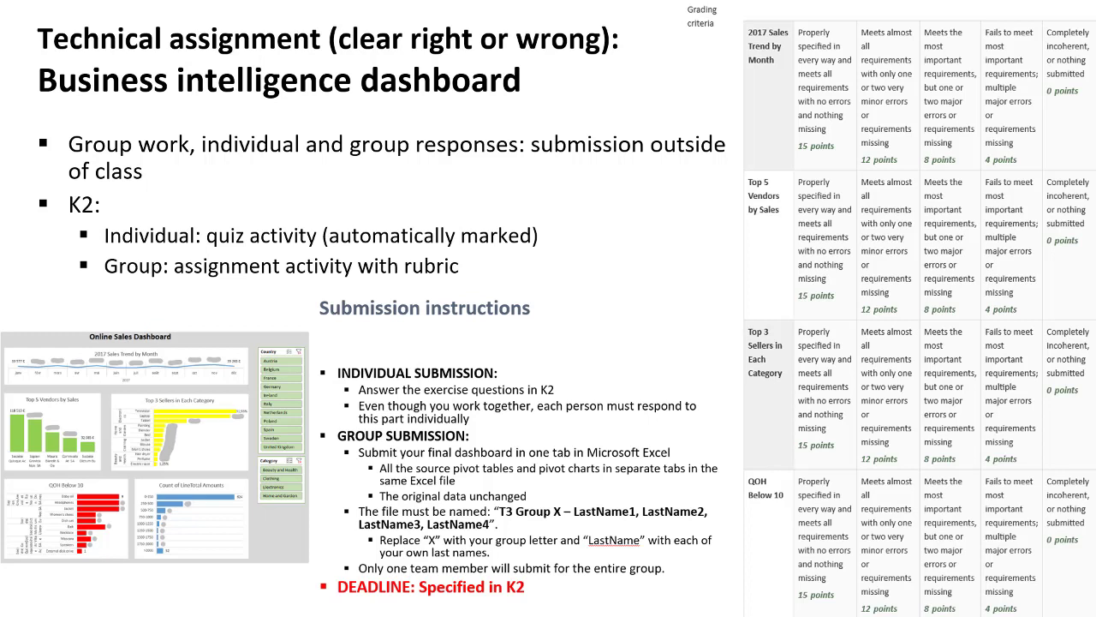
key("alt+Tab")
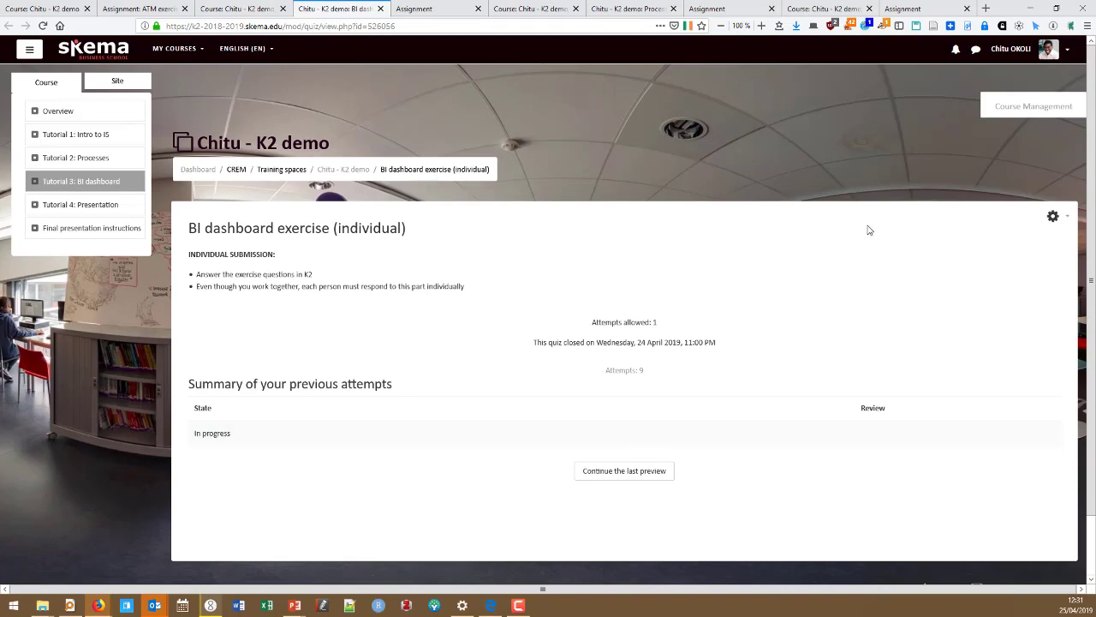
left_click(1055, 223)
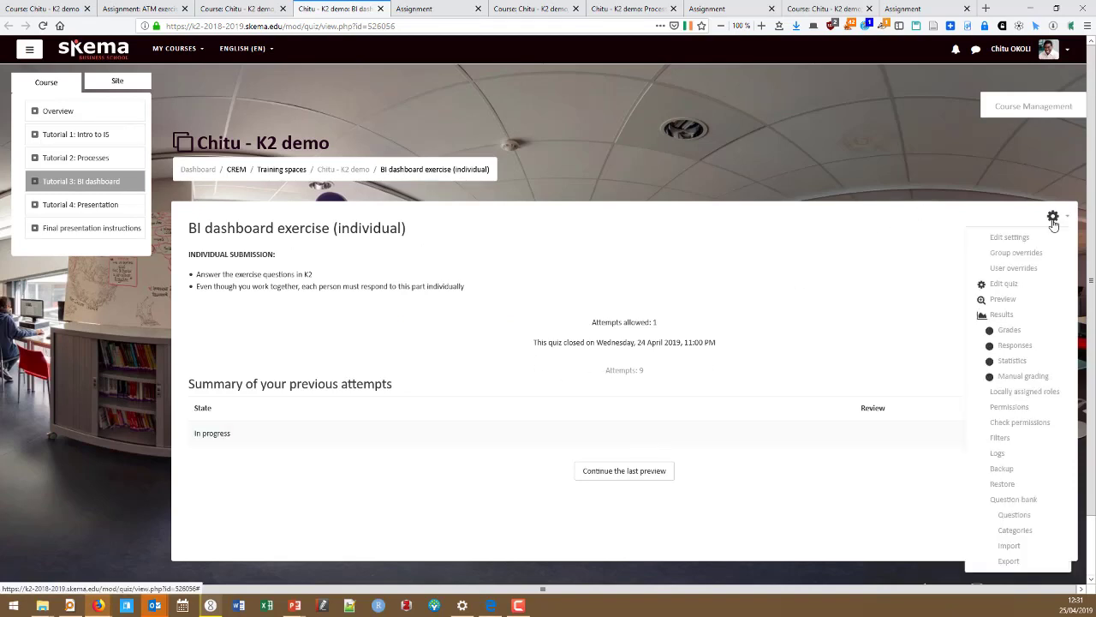
left_click(1005, 302)
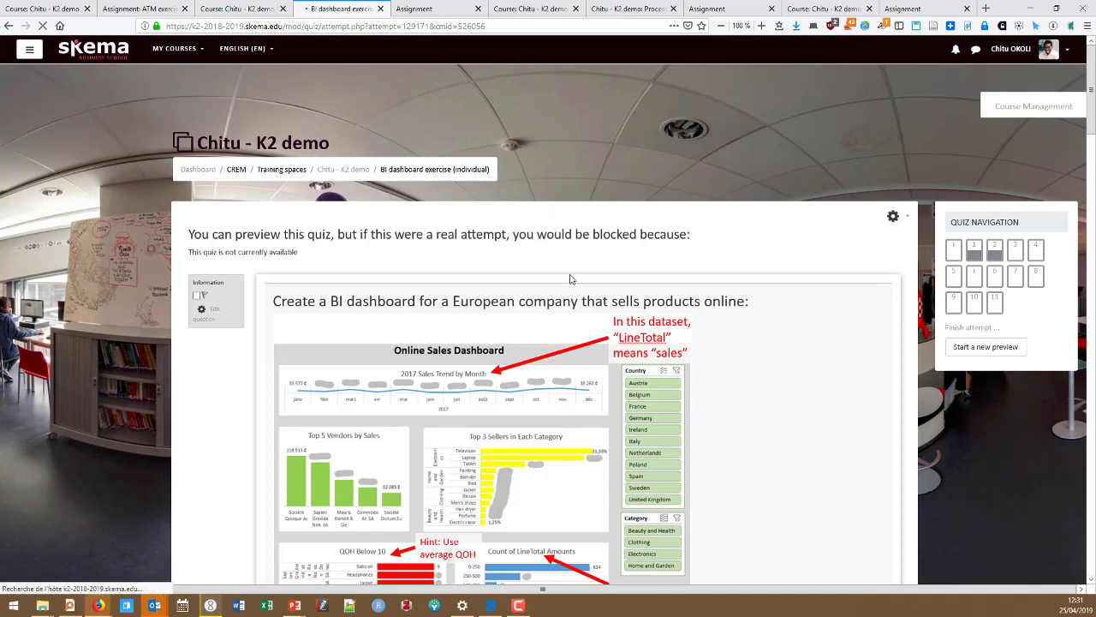
- Review the individual BI dashboard quiz preview, from the sample dashboard and its chart questions to the Excel file upload in question 11
scroll(578, 215, "down", 5)
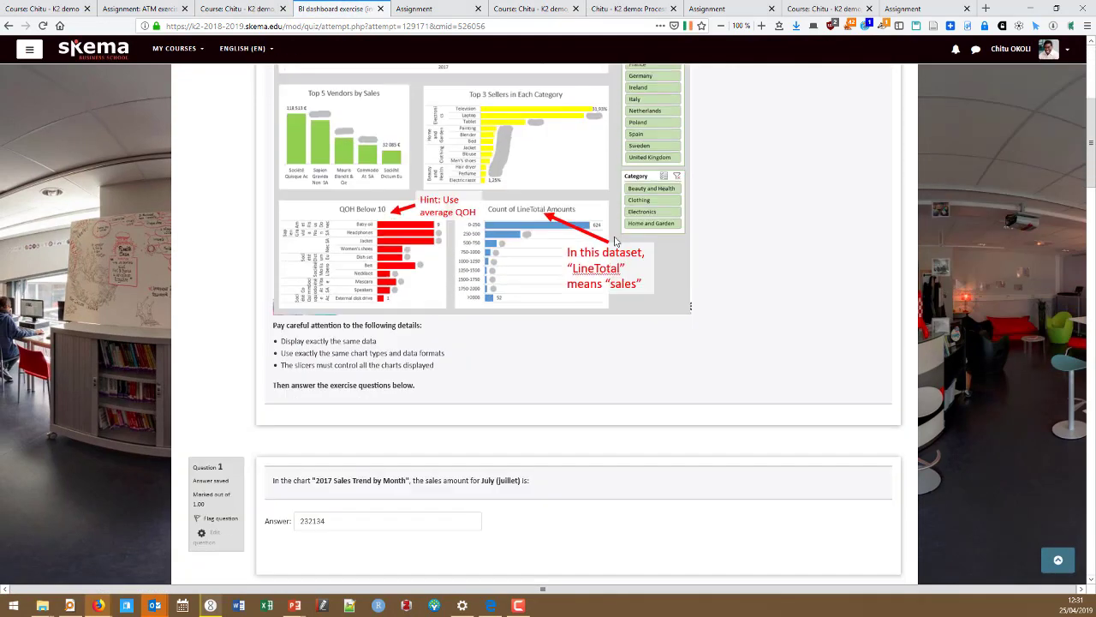
scroll(578, 215, "up", 2)
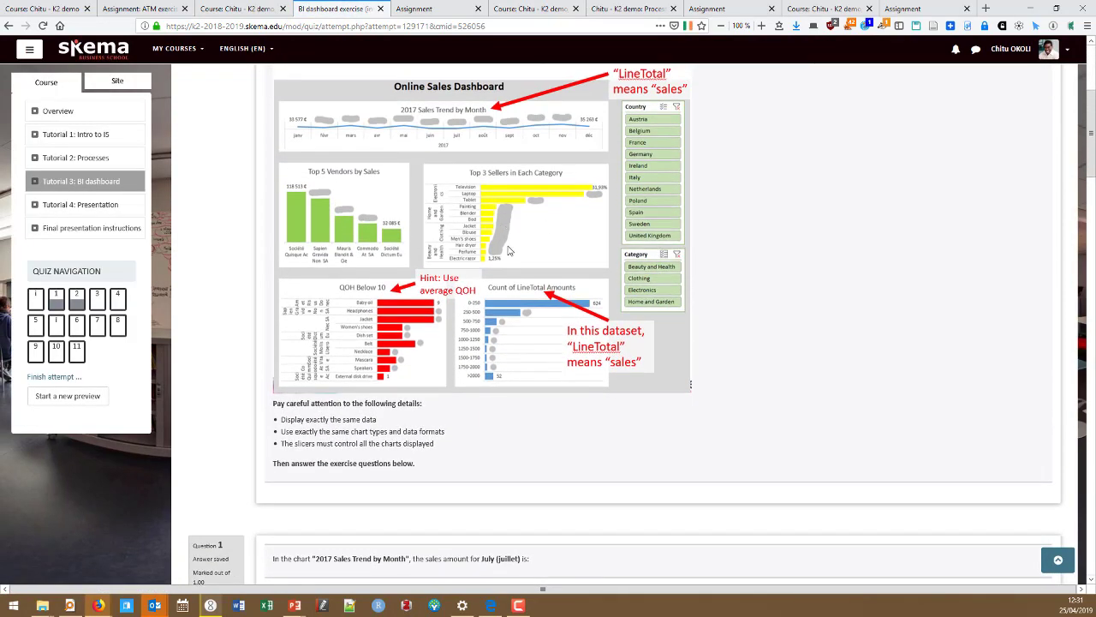
scroll(506, 380, "down", 2)
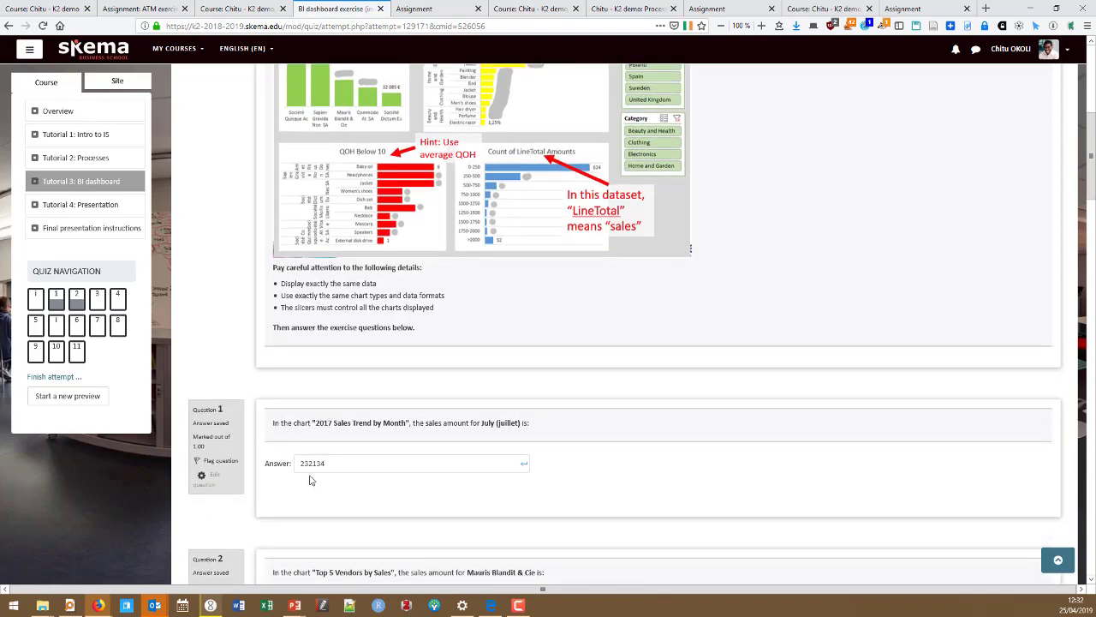
scroll(359, 465, "down", 2)
scroll(359, 465, "up", 2)
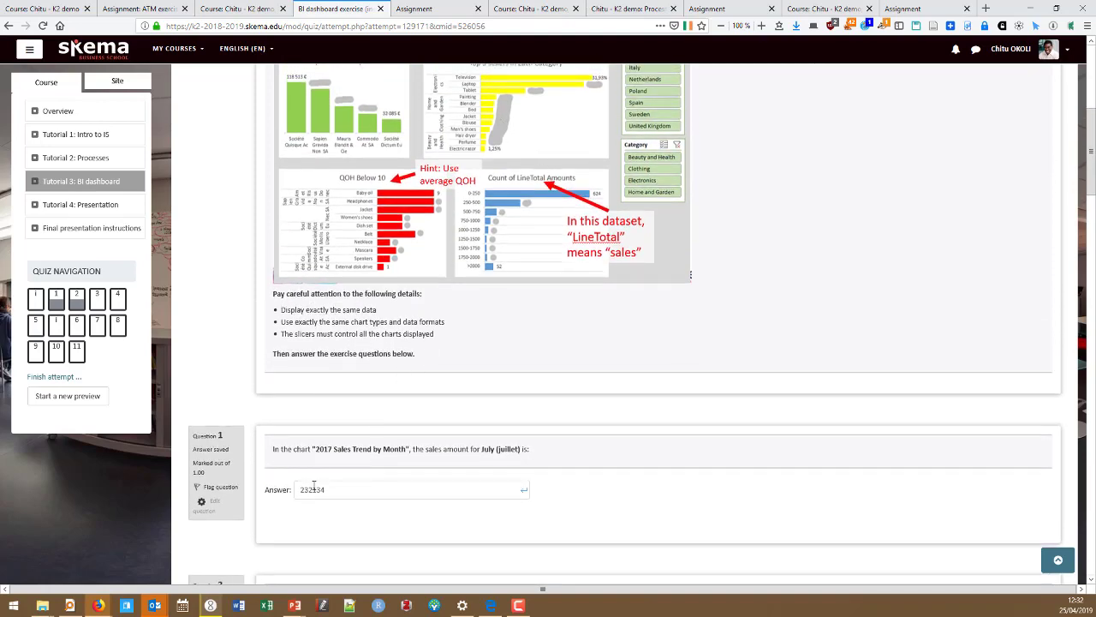
scroll(329, 495, "down", 3)
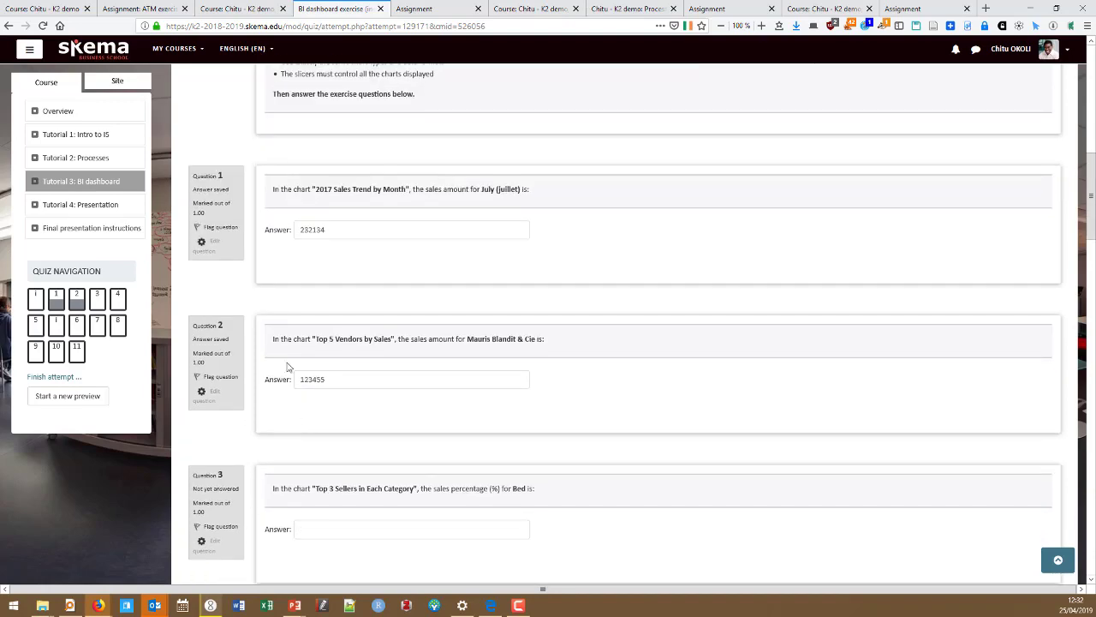
left_click(343, 526)
scroll(411, 454, "down", 10)
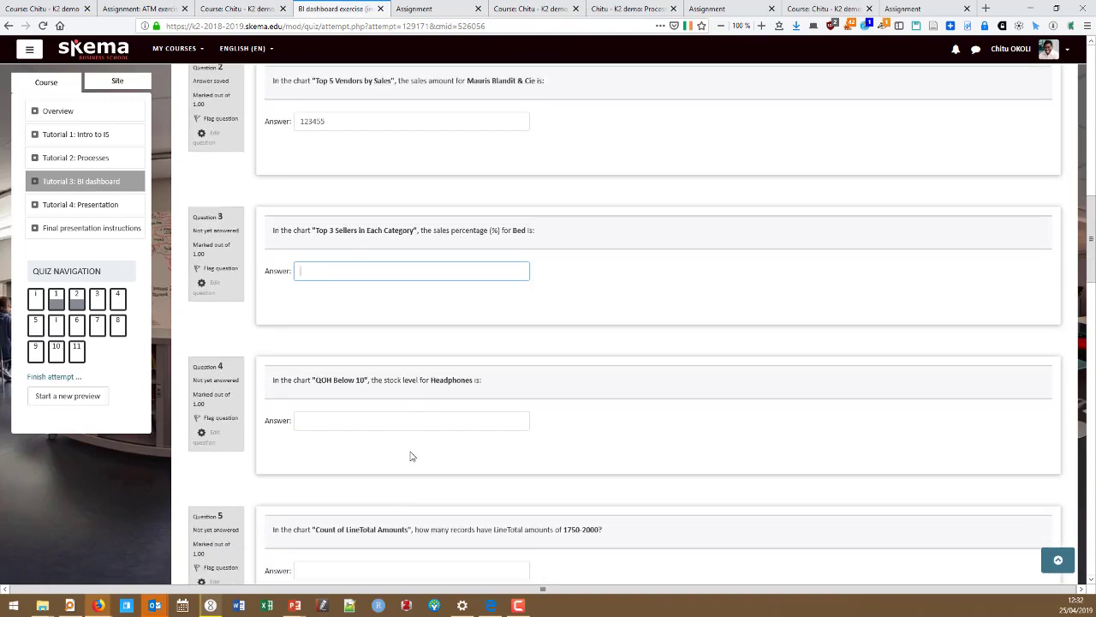
scroll(415, 460, "down", 8)
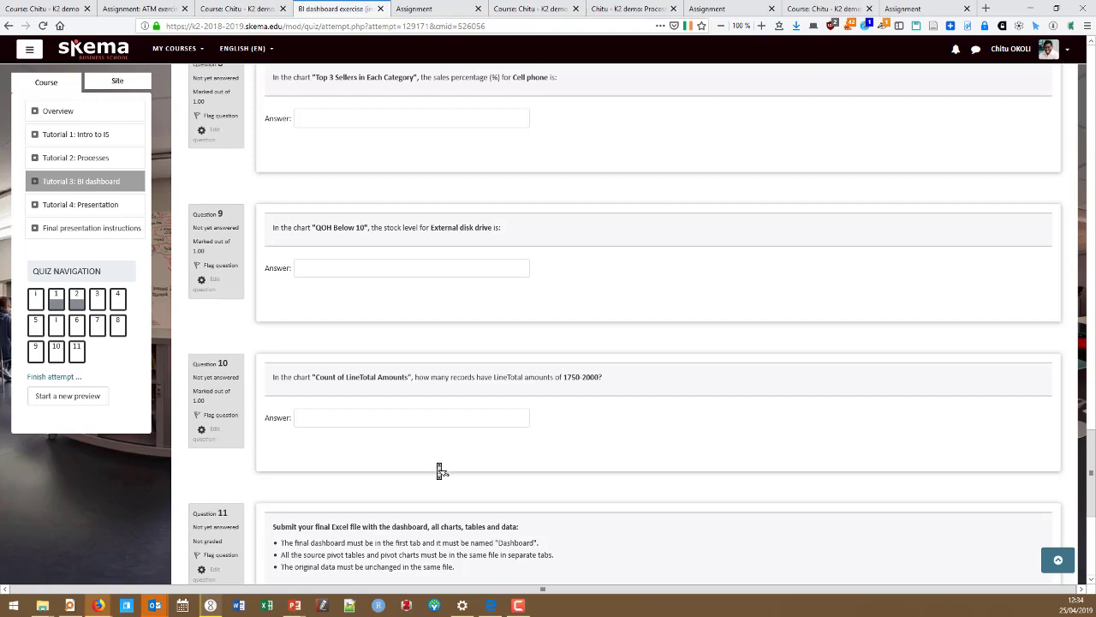
scroll(439, 467, "down", 5)
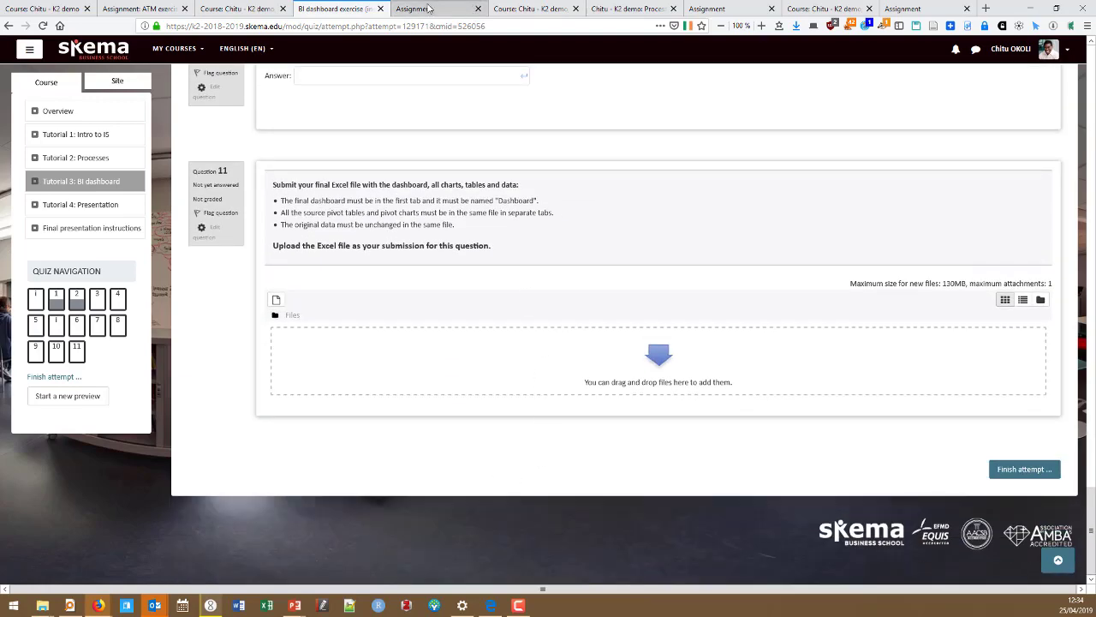
- Check the dashboard slide's submission instructions, and open the first Group C submission of BI dashboard exercise (group) for grading in Firefox
key("alt+Tab")
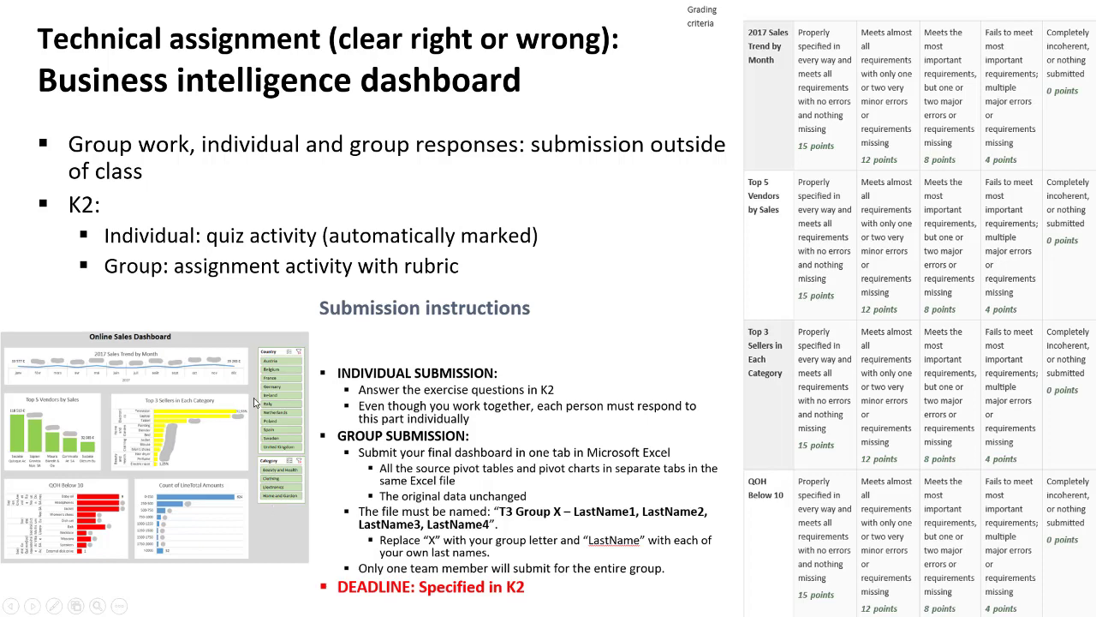
key("alt+Tab")
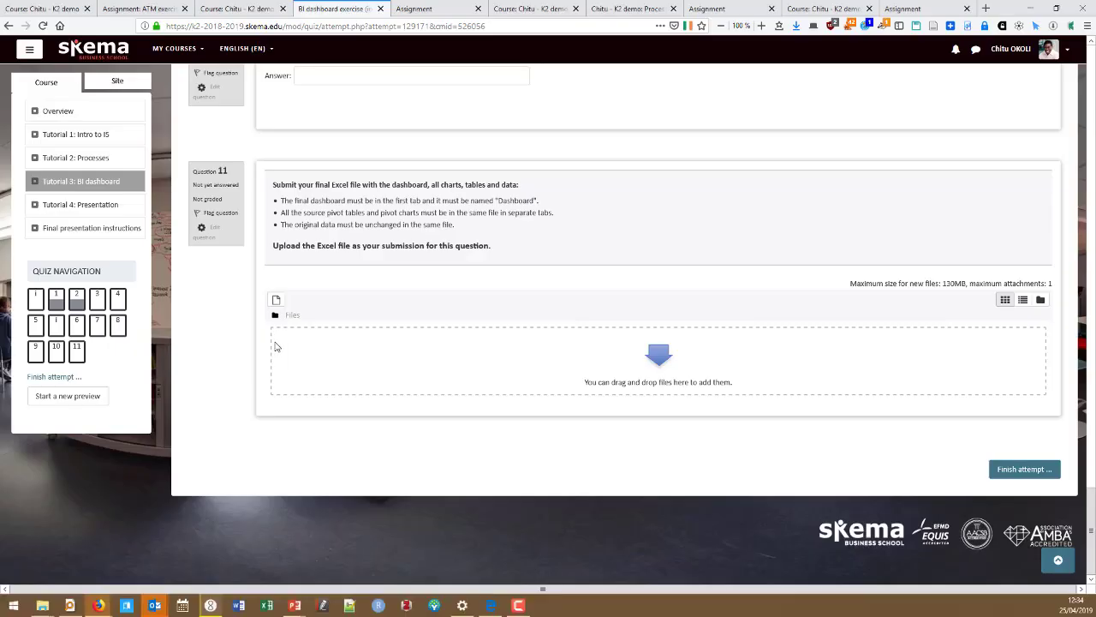
left_click(422, 11)
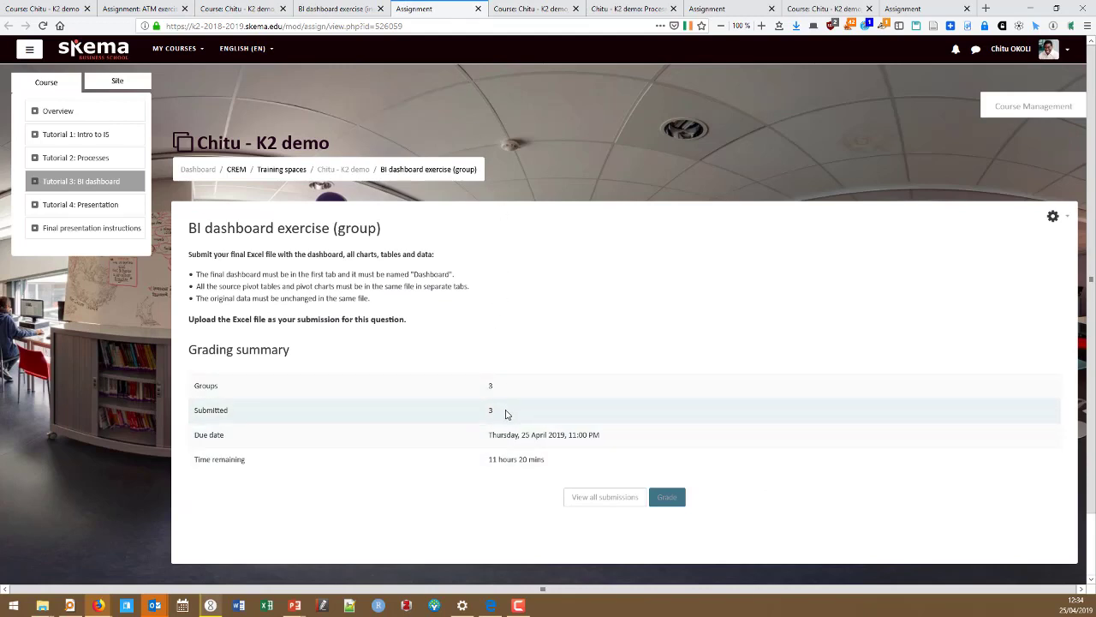
left_click(590, 500)
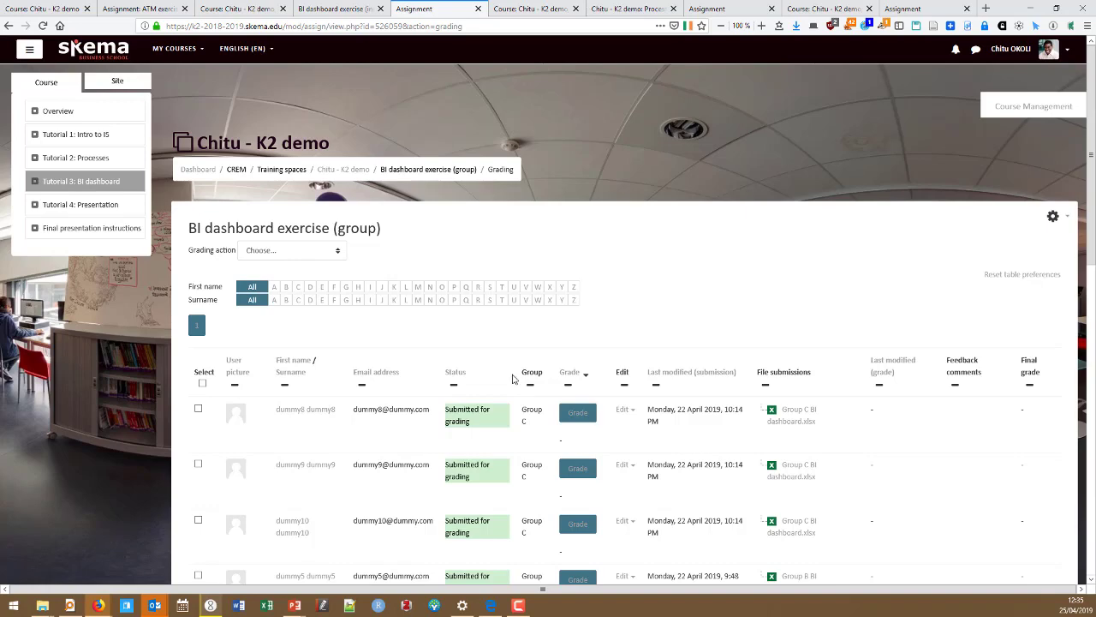
scroll(536, 376, "down", 2)
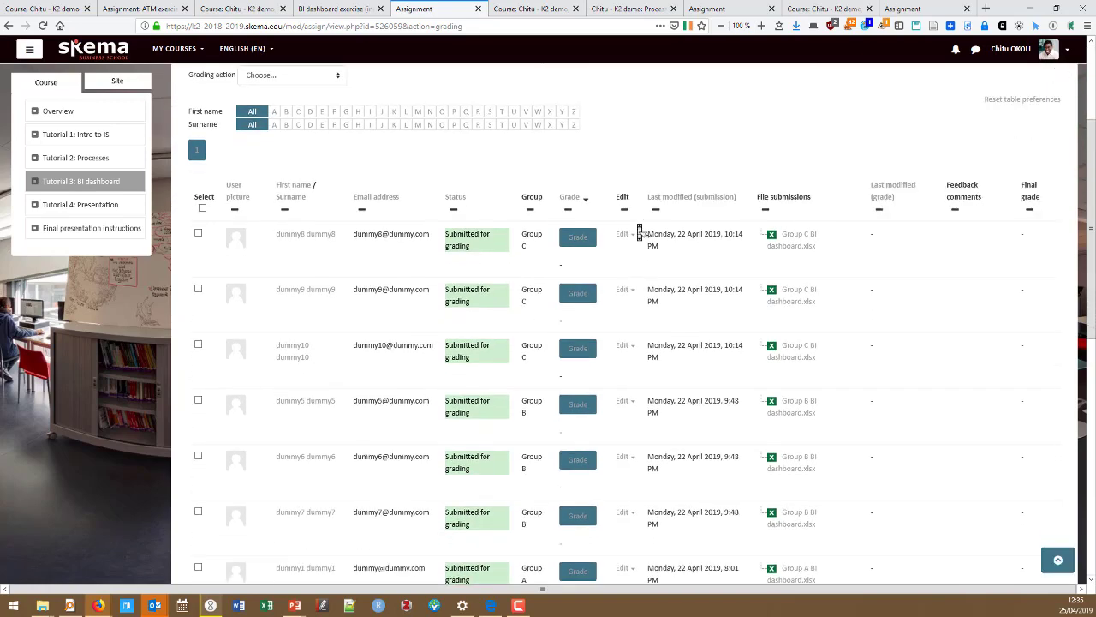
left_click(577, 240)
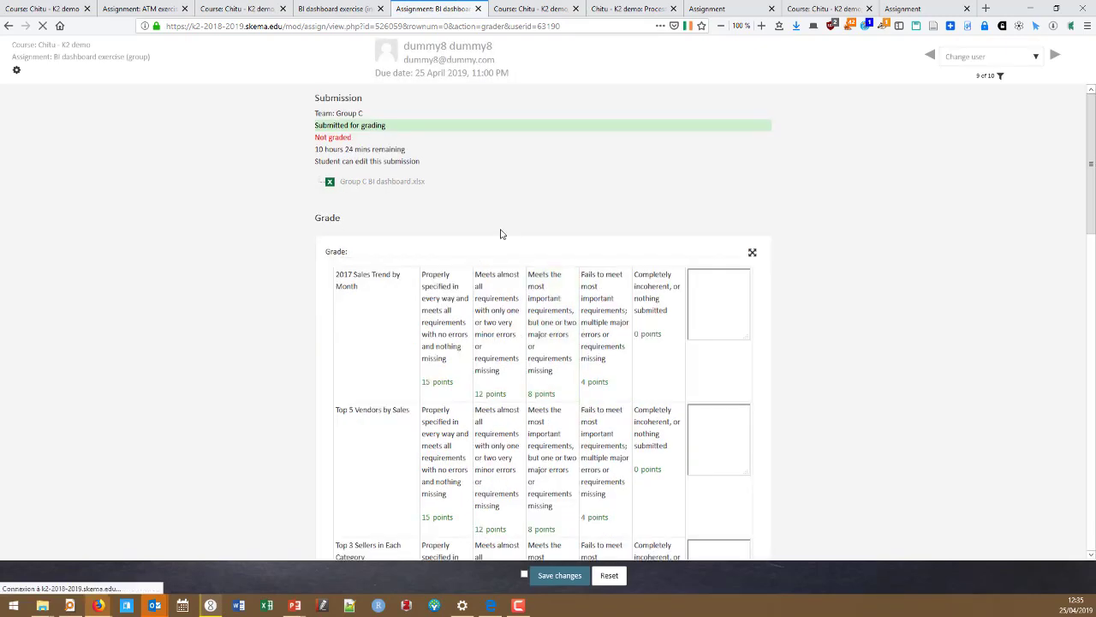
- Rate the Group C rubric with 15 points for 2017 Sales Trend by Month and Top 5 Vendors by Sales, and 12 for Top 3 Sellers
scroll(244, 288, "down", 3)
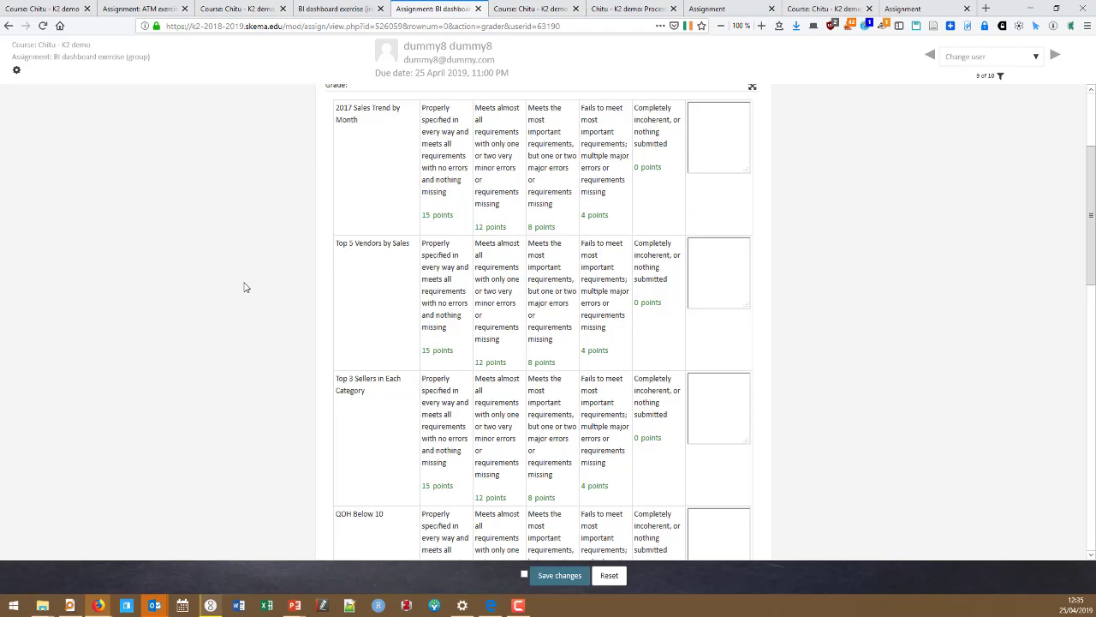
key("alt+Tab")
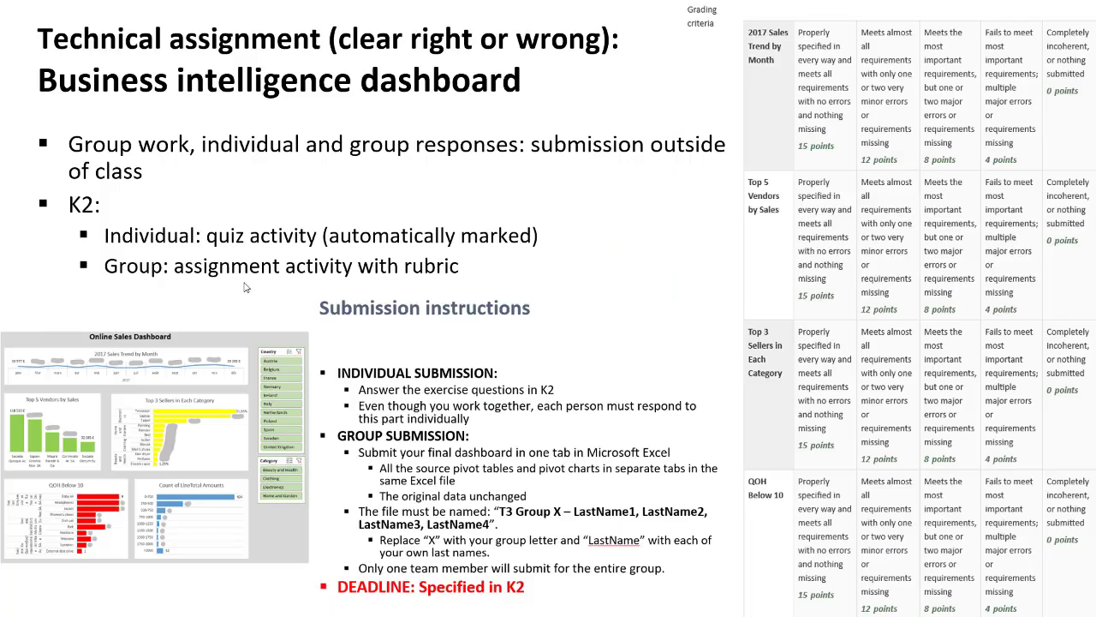
key("alt+Tab")
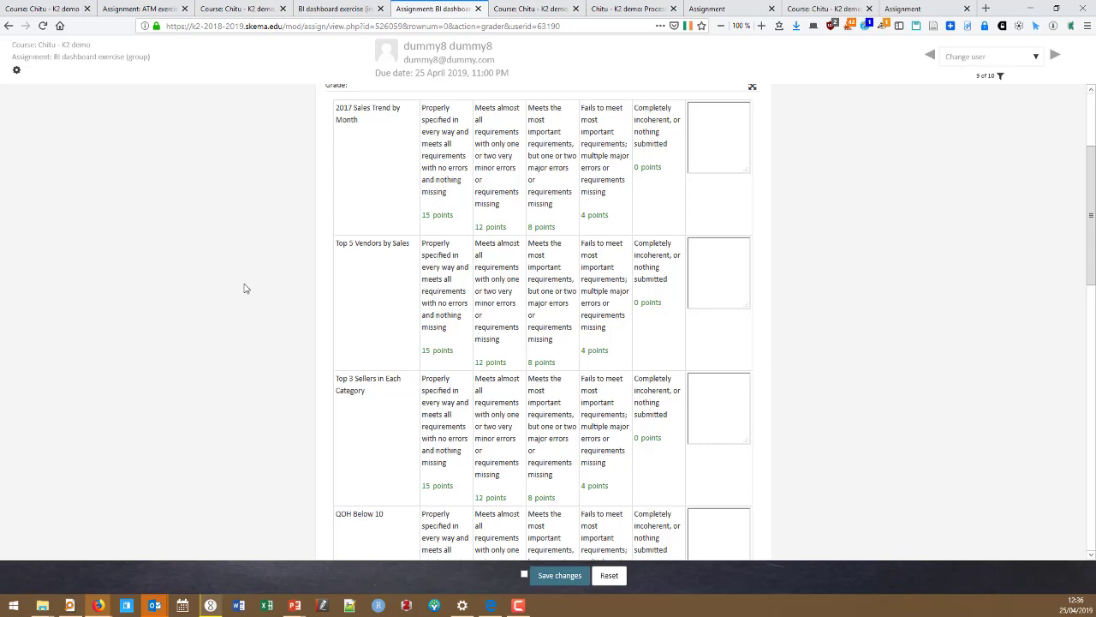
left_click(444, 158)
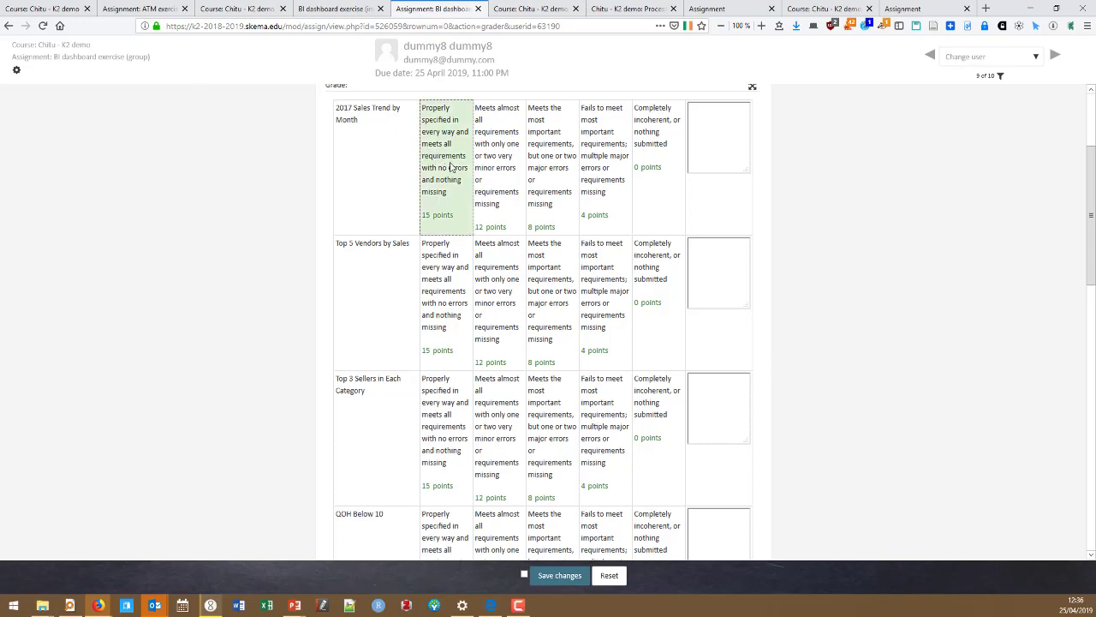
left_click(459, 238)
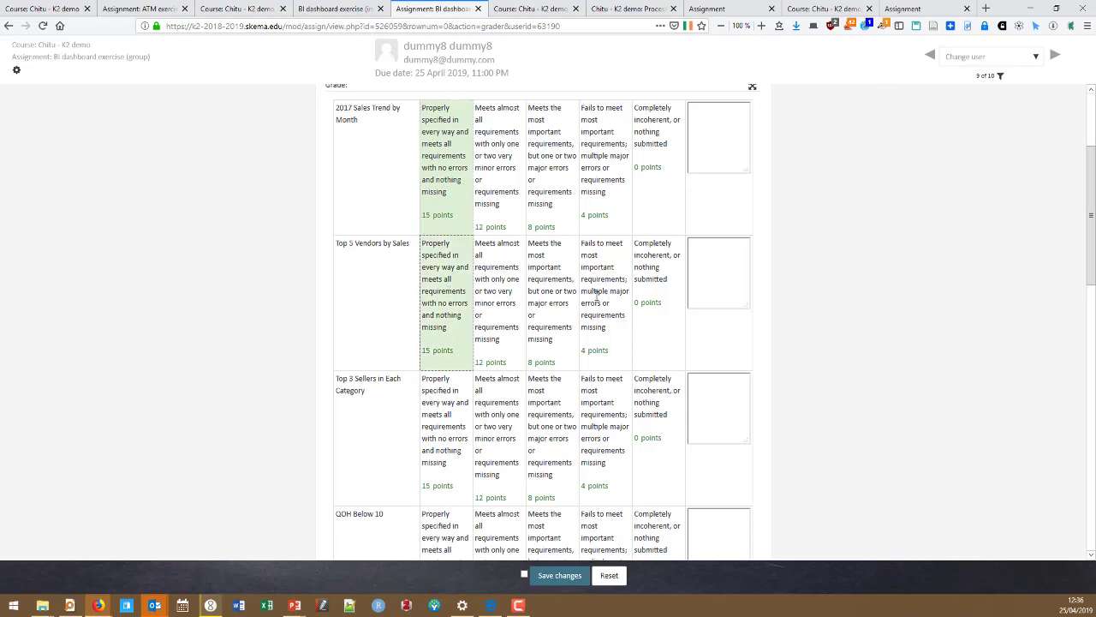
left_click(505, 402)
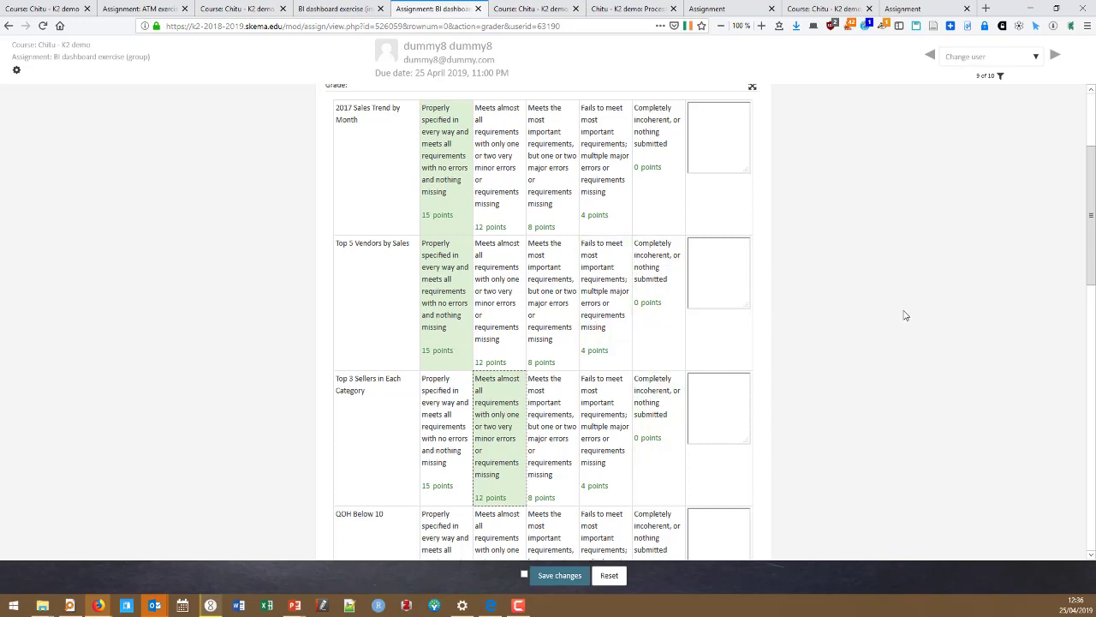
- Review the remaining rubric criteria and feedback comments area, and switch to the PowerPoint slideshow's BI dashboard evaluation and grading slide
scroll(925, 313, "down", 1)
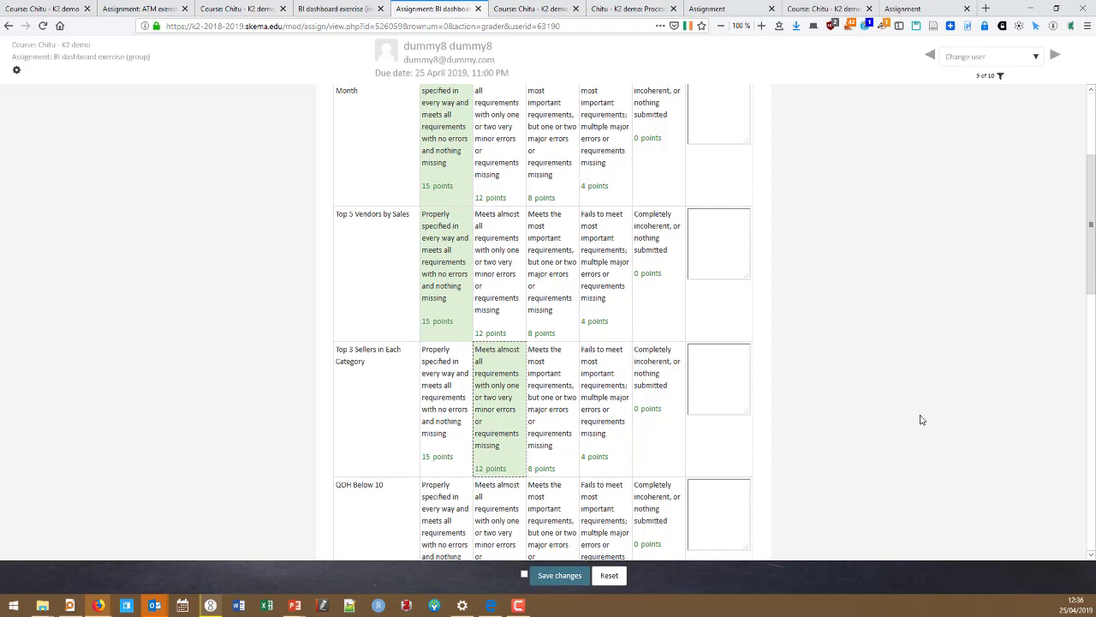
scroll(921, 418, "down", 5)
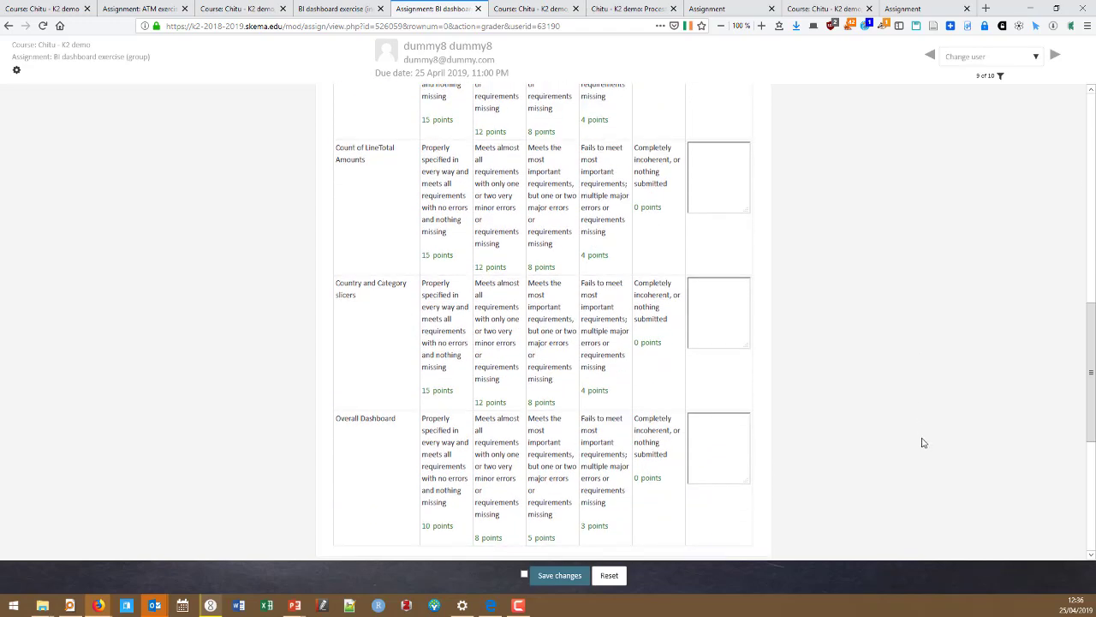
scroll(923, 442, "down", 3)
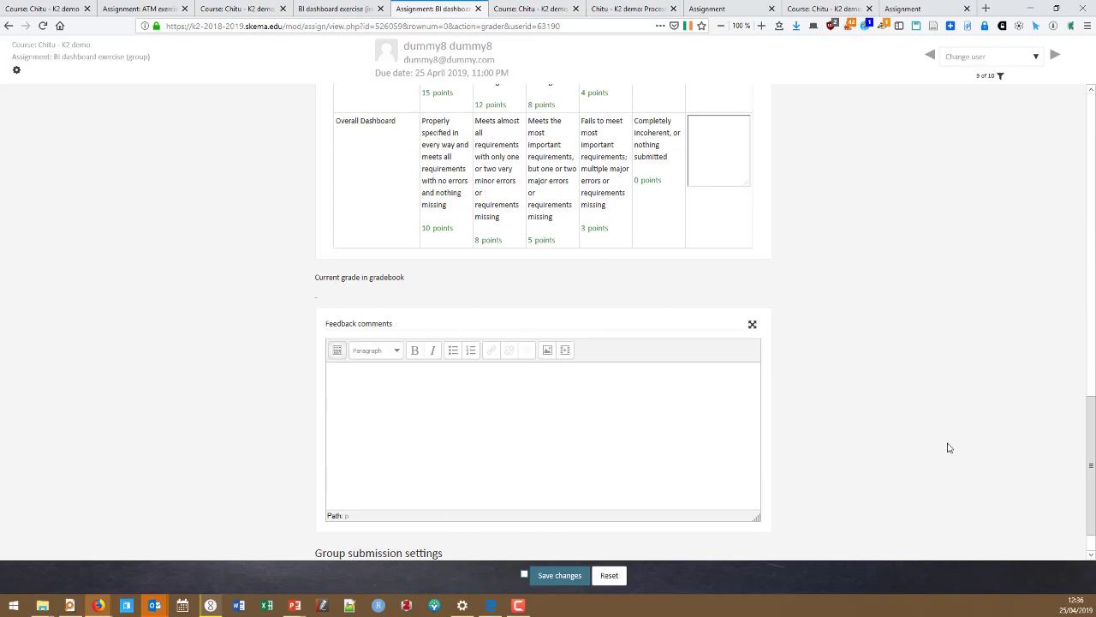
scroll(949, 414, "down", 1)
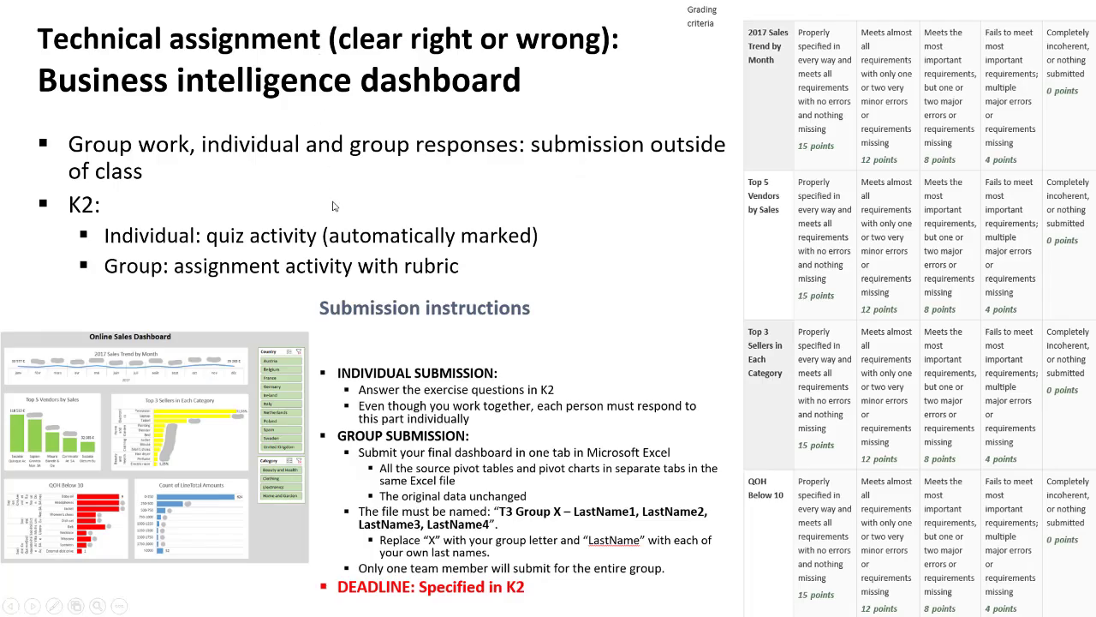
left_click(334, 205)
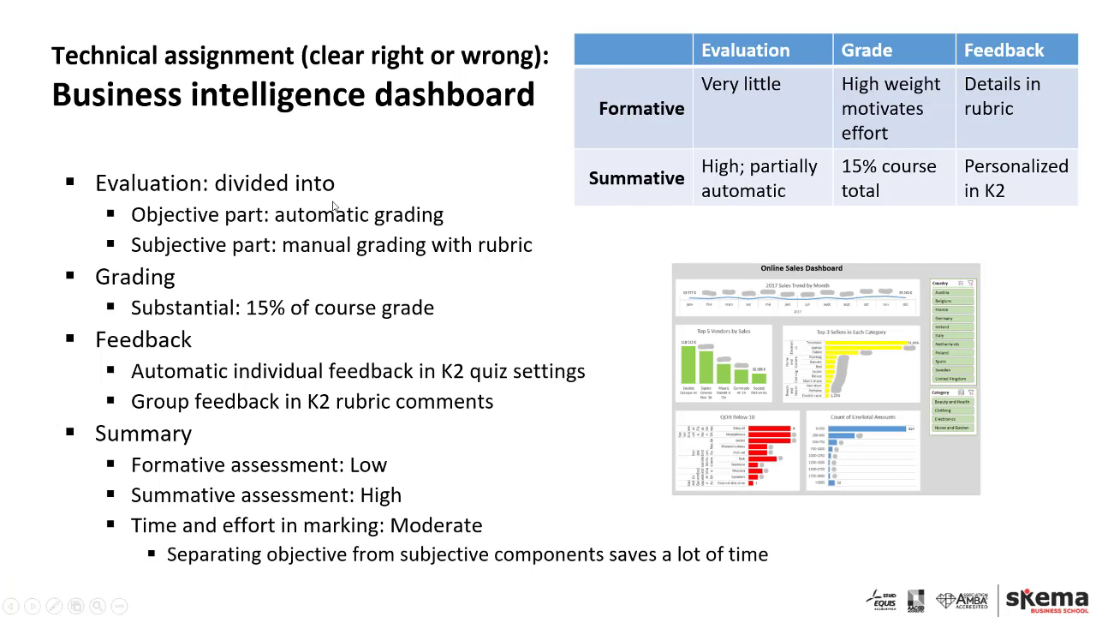